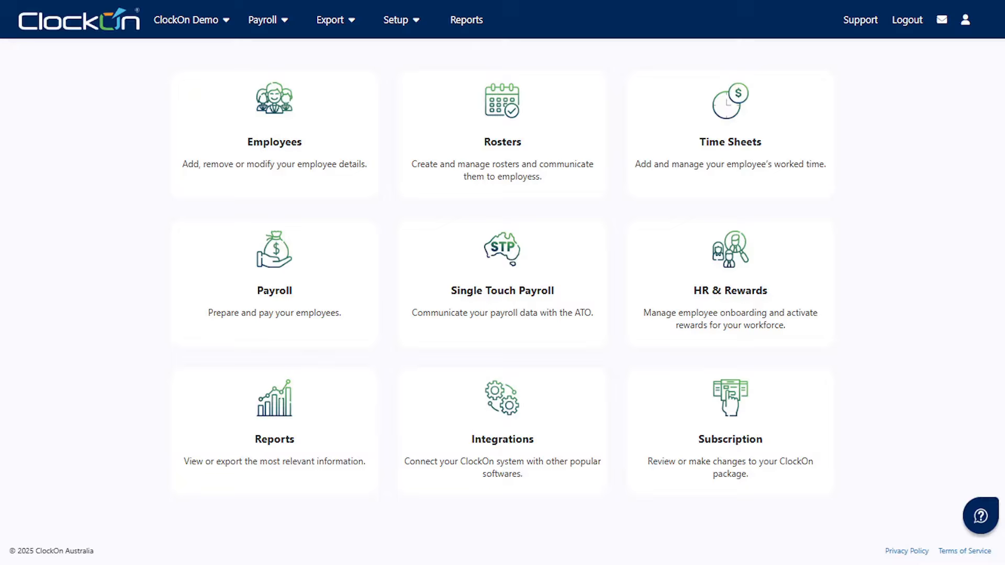
# - Review the Default pay period options in Additional Settings without changing them, then return home
pyautogui.moveTo(418, 26)
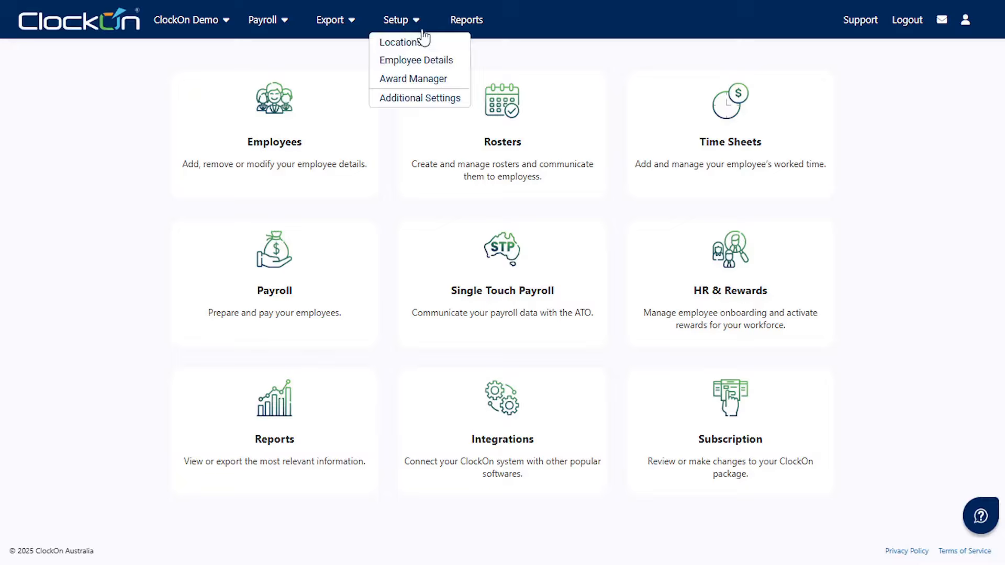
pyautogui.click(463, 99)
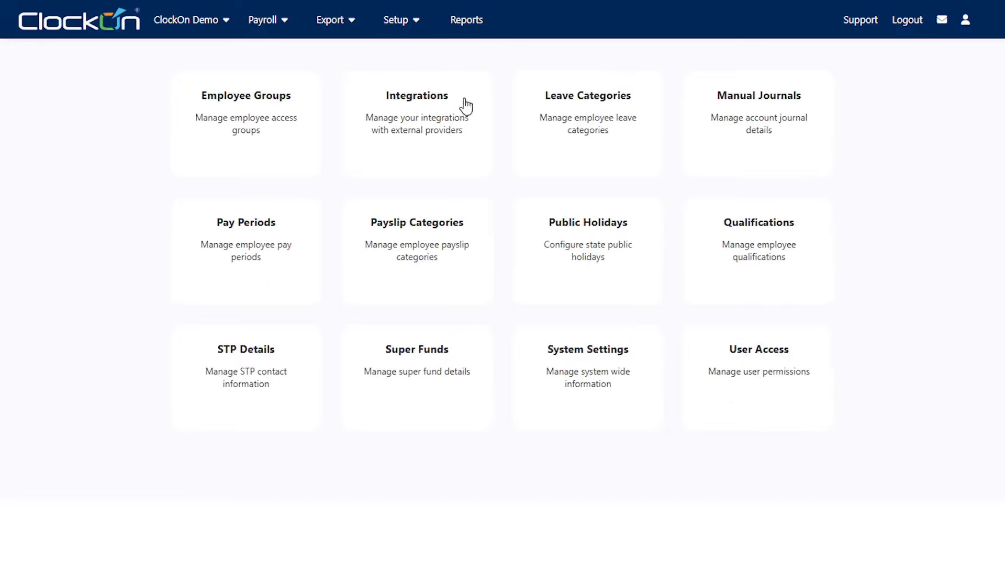
pyautogui.click(250, 283)
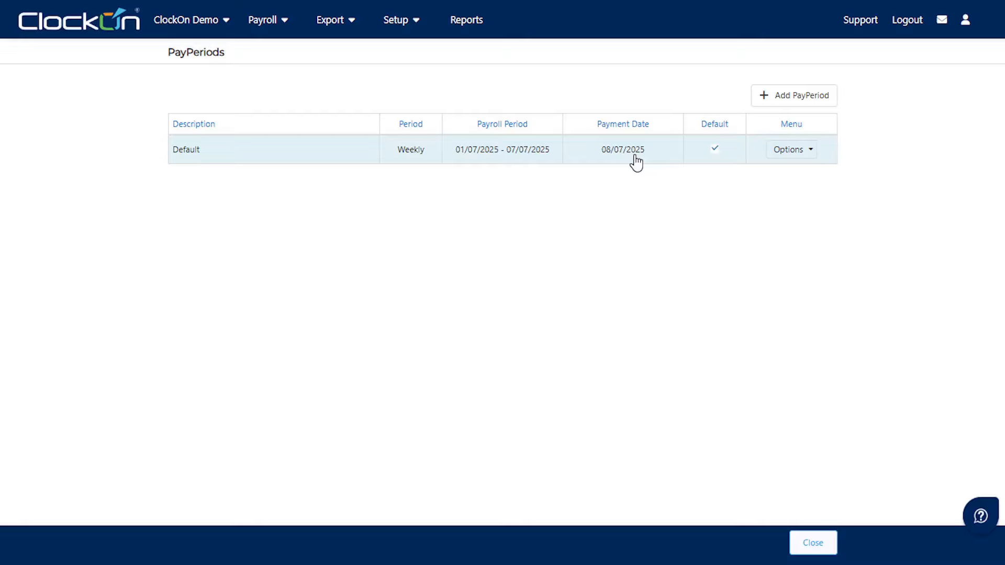
pyautogui.click(810, 153)
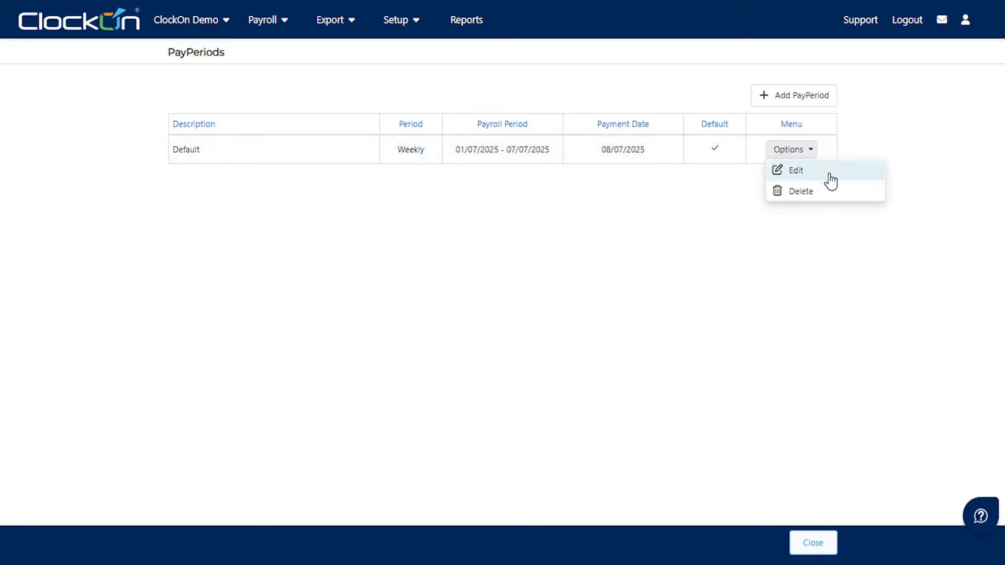
pyautogui.click(618, 241)
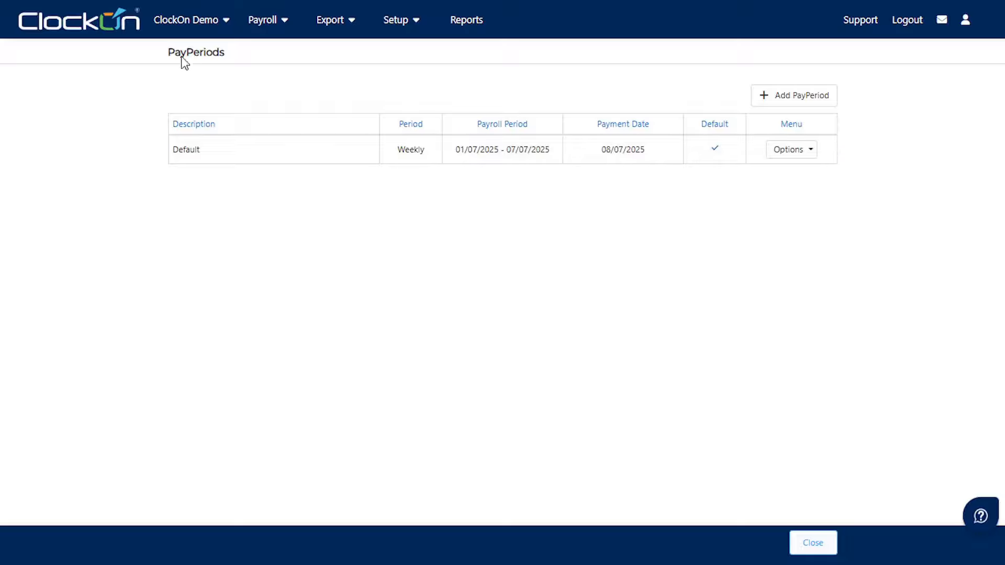
pyautogui.click(115, 38)
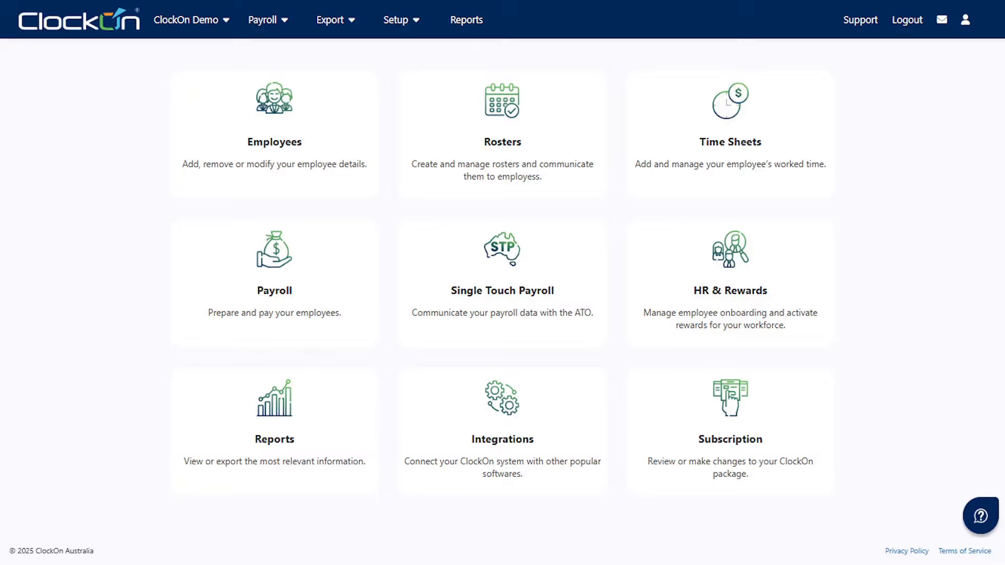
# - Open the Super Funds page under Setup > Additional Settings
pyautogui.click(416, 26)
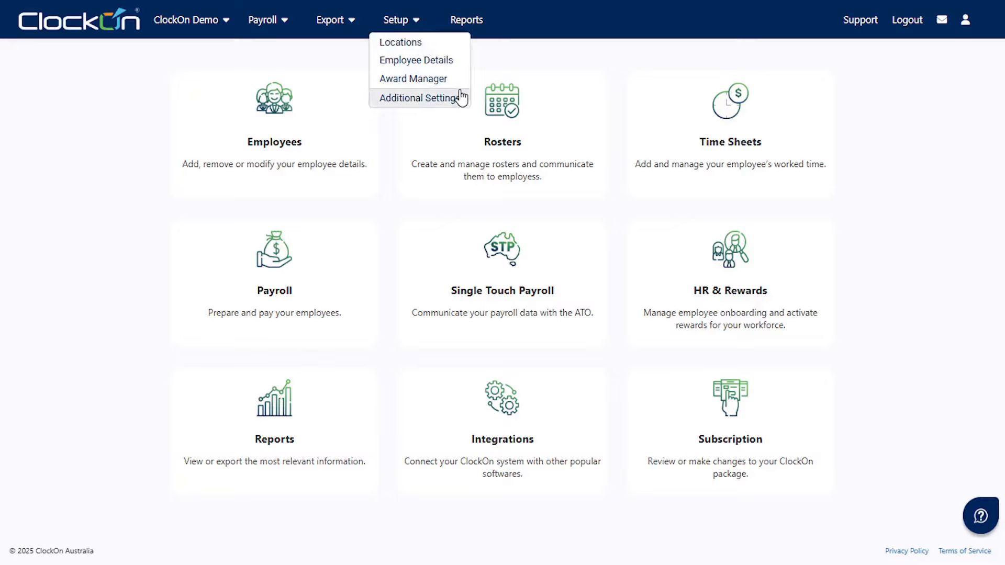
pyautogui.click(420, 98)
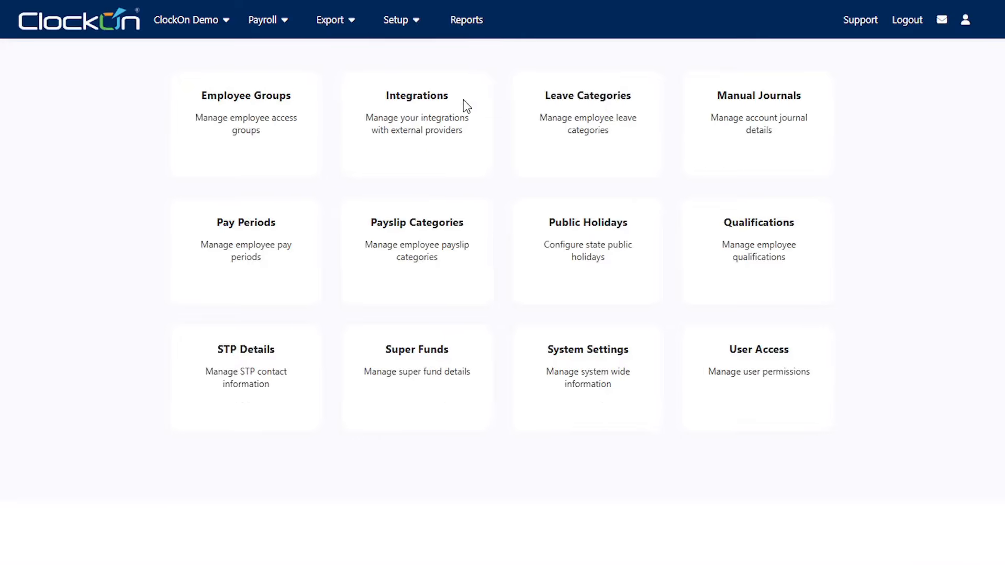
pyautogui.click(412, 400)
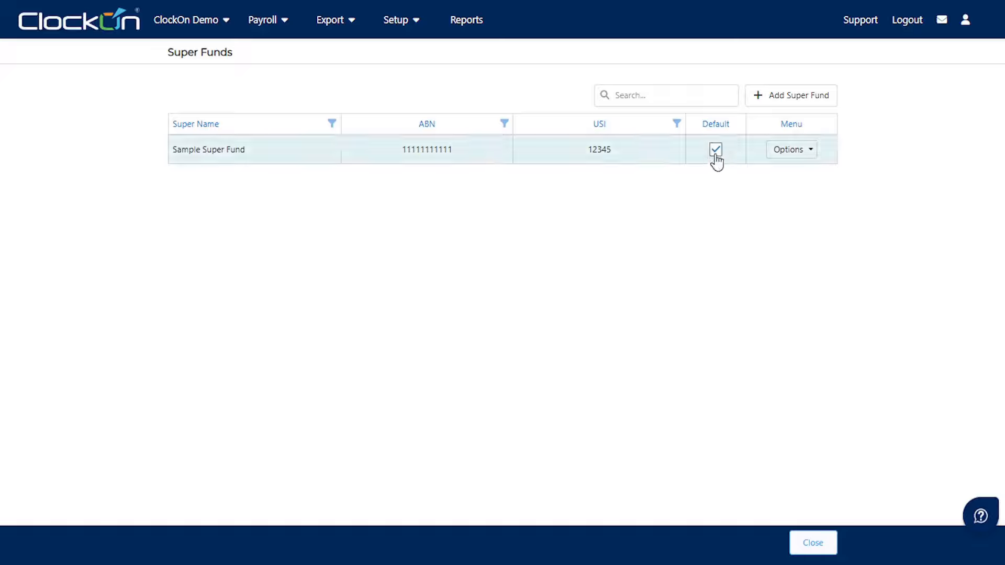
# - Start a new super fund, switch its type to SMSF, then close it unsaved
pyautogui.click(799, 105)
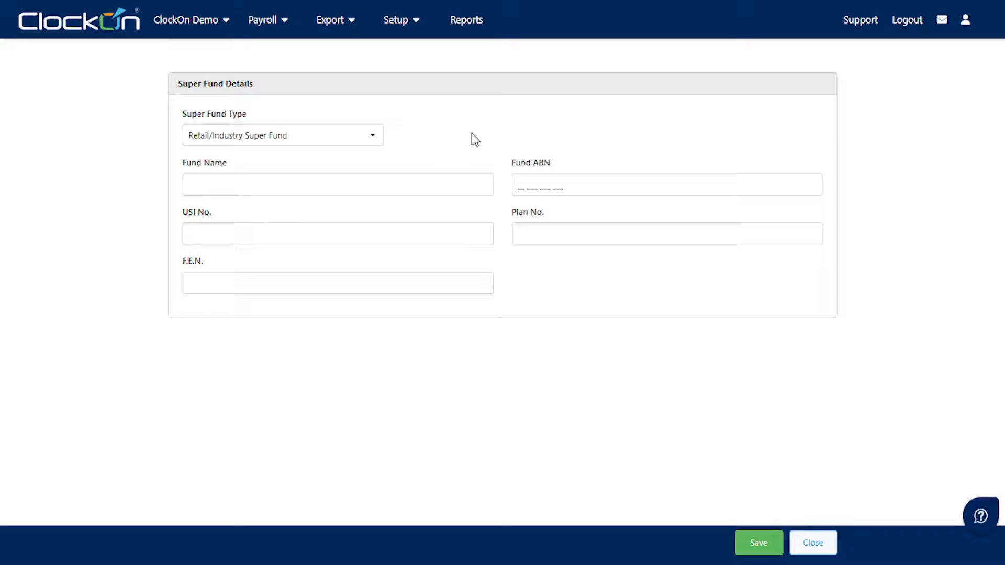
pyautogui.click(378, 139)
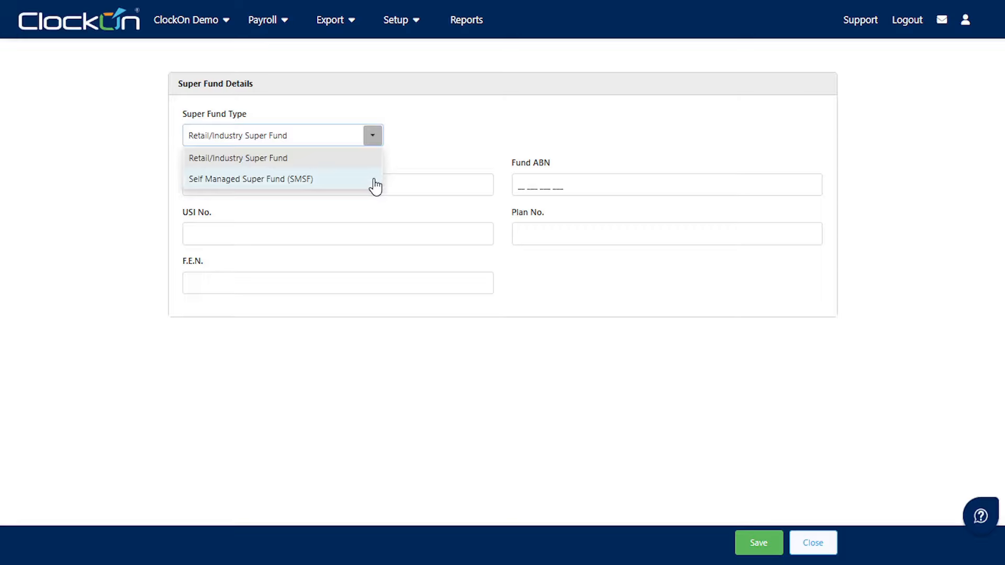
pyautogui.click(448, 151)
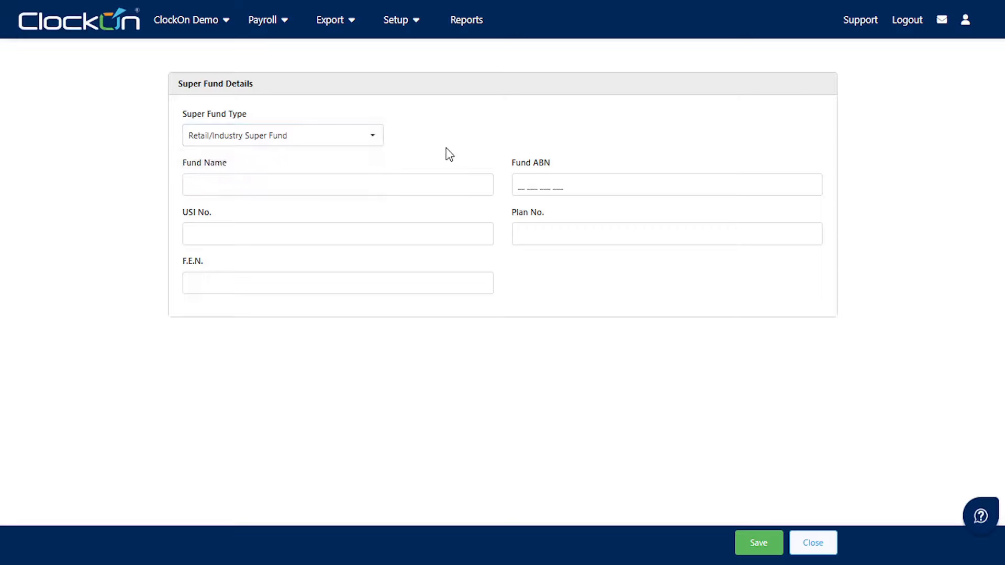
pyautogui.click(441, 182)
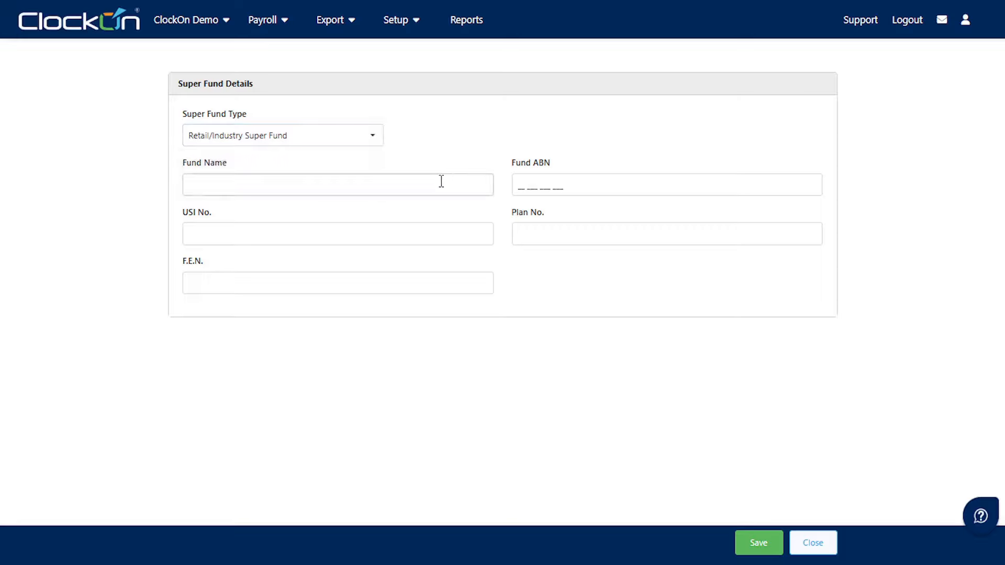
pyautogui.click(595, 179)
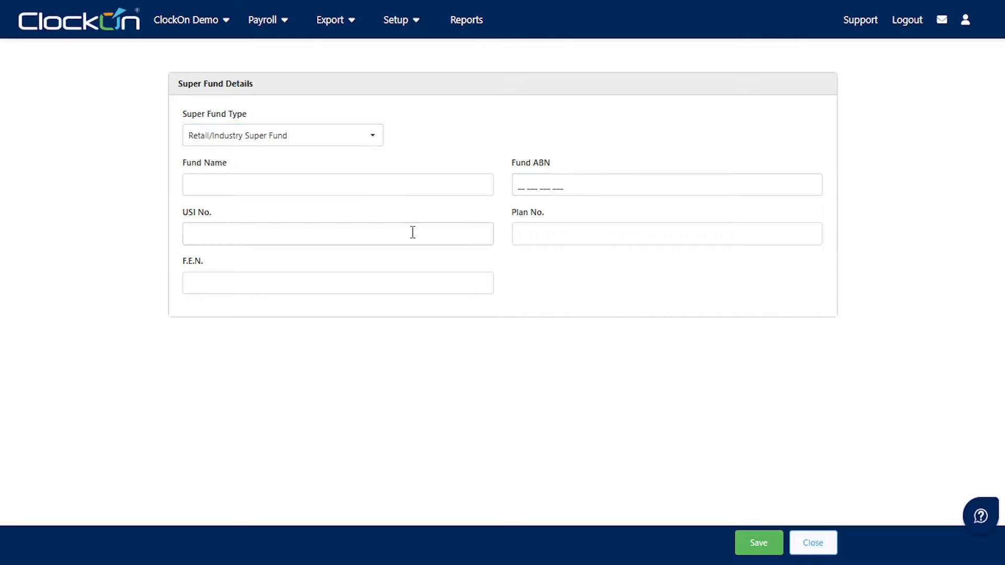
pyautogui.click(379, 139)
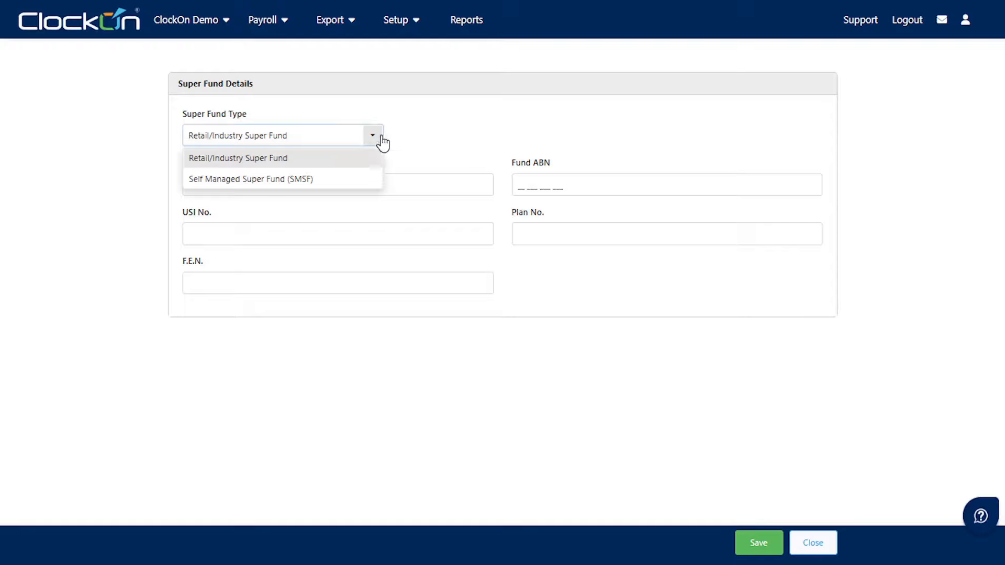
pyautogui.click(378, 180)
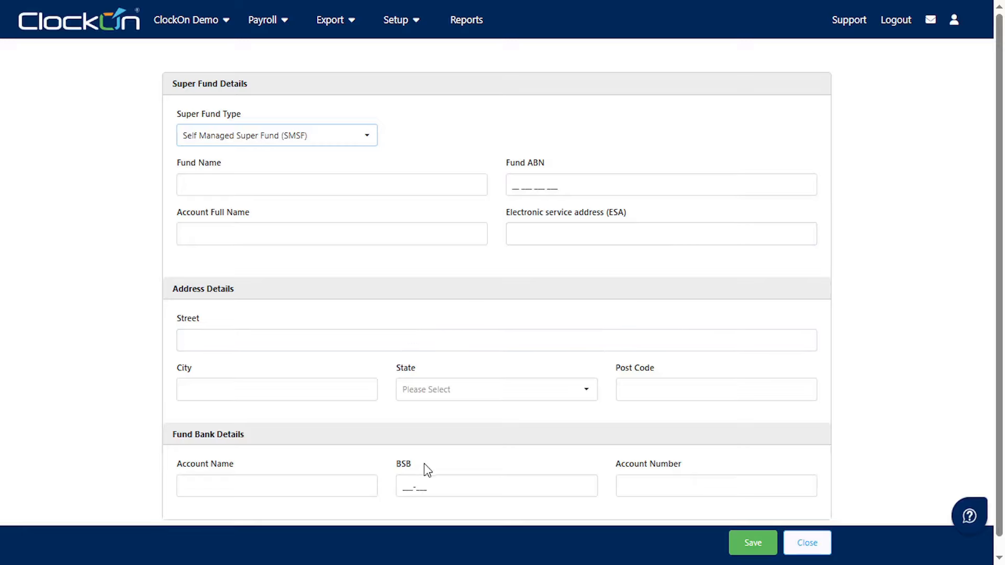
pyautogui.click(807, 545)
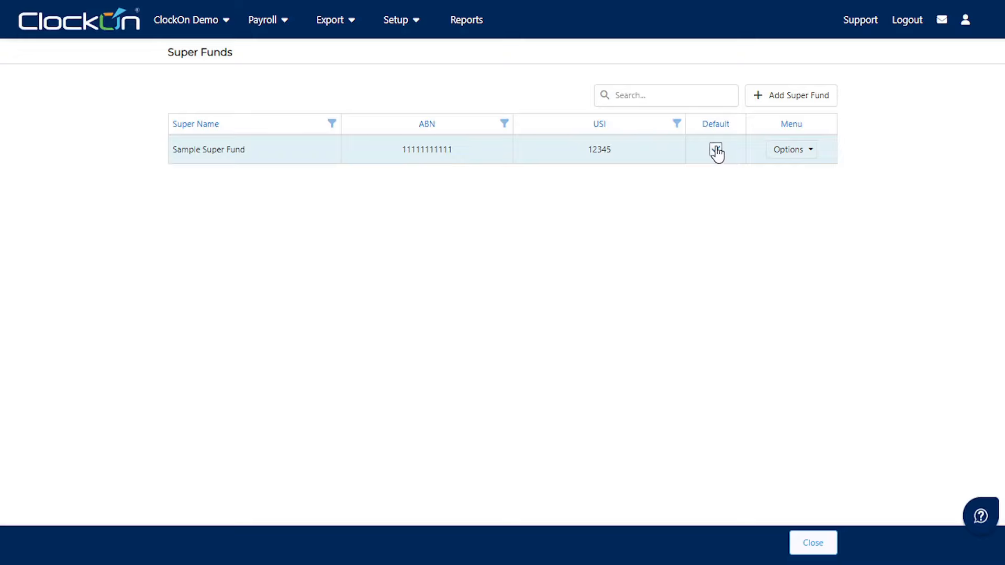
# - From the home dashboard, open Employees and choose Actions > Add Employee
pyautogui.click(96, 29)
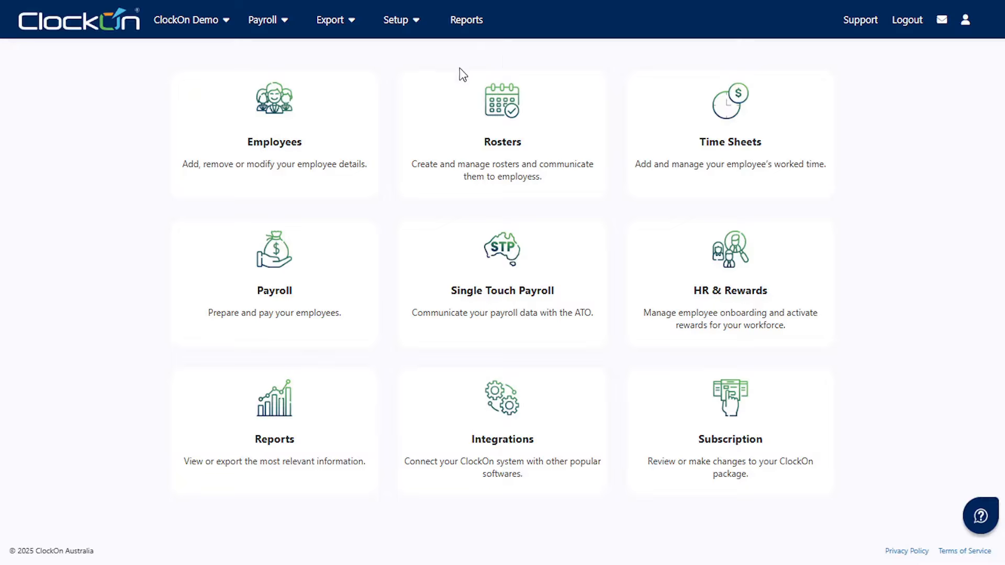
pyautogui.click(275, 125)
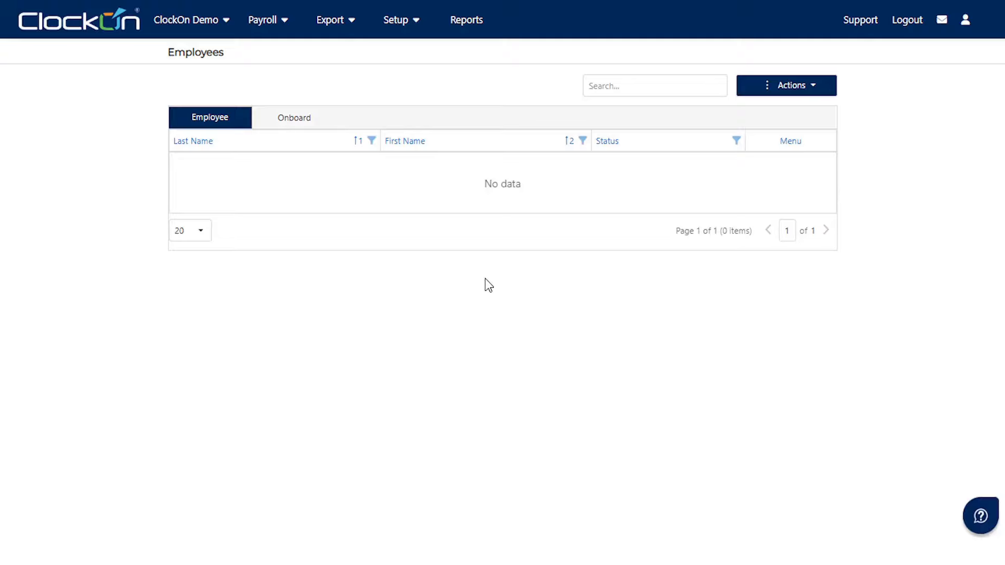
pyautogui.click(816, 93)
pyautogui.click(828, 111)
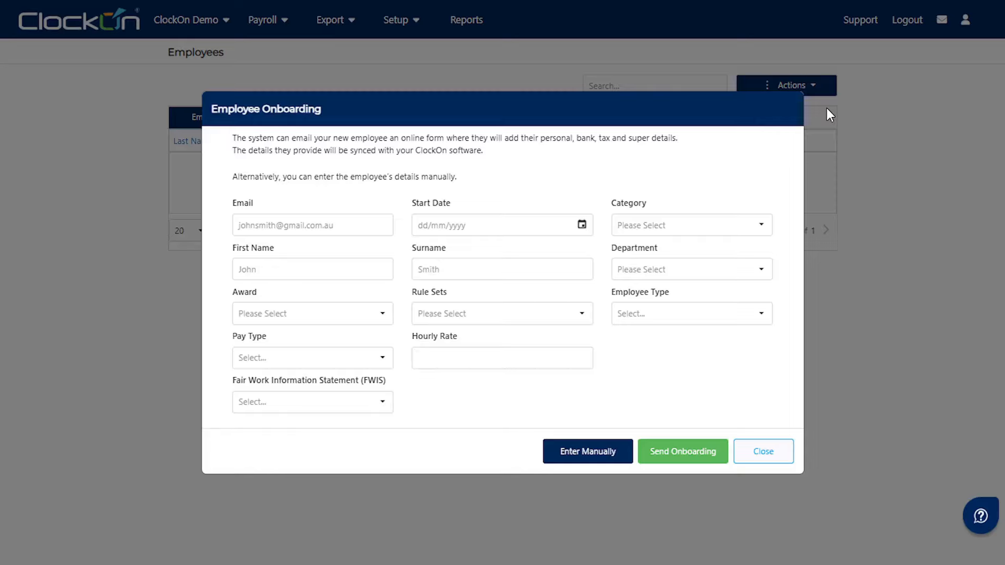
# - Choose Enter Manually and begin entering the new employee's first name
pyautogui.click(582, 455)
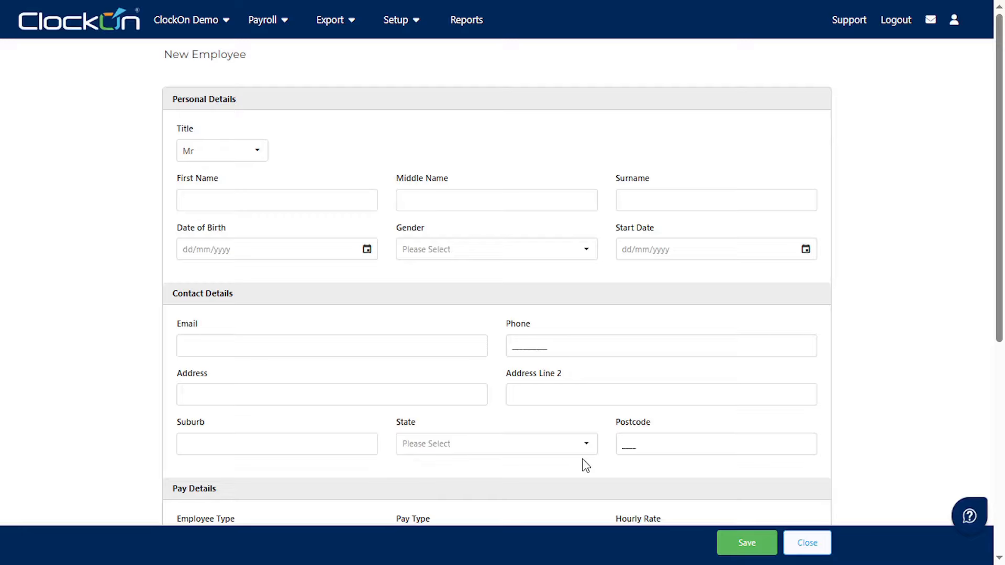
pyautogui.click(364, 201)
# - Enter the employee's first name and surname
pyautogui.write('Fred')
pyautogui.press('Tab')
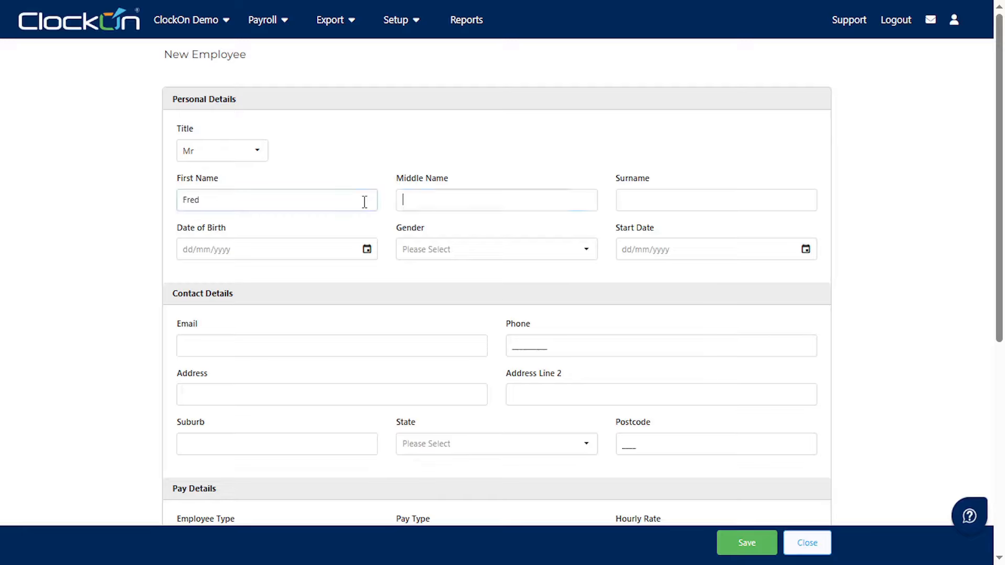
pyautogui.press('Tab')
pyautogui.write('Bloggs')
pyautogui.press('Tab')
# - Set the date of birth to 01/01/2000 and gender to Male
pyautogui.click(366, 249)
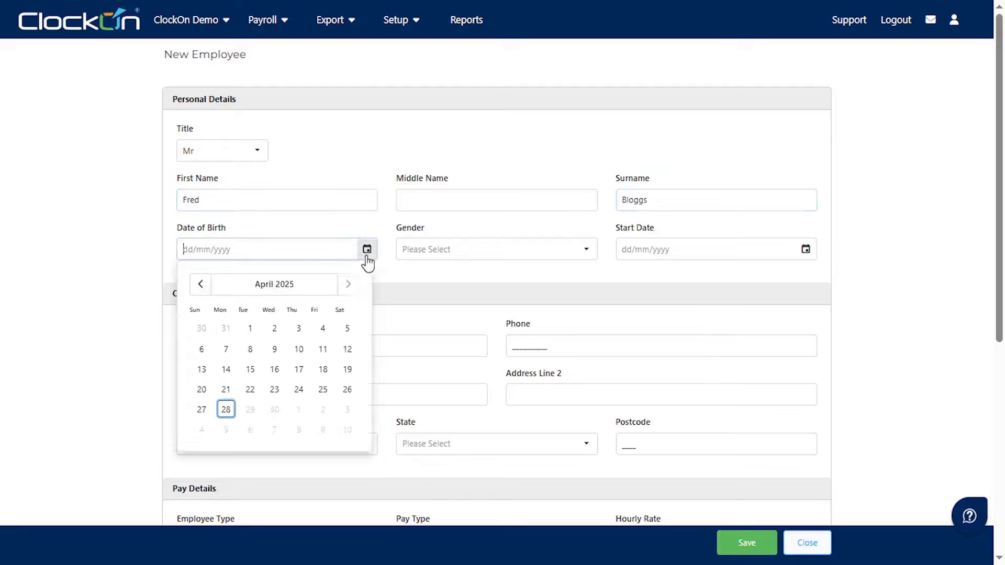
pyautogui.tripleClick(274, 285)
pyautogui.click(259, 320)
pyautogui.click(263, 325)
pyautogui.click(222, 332)
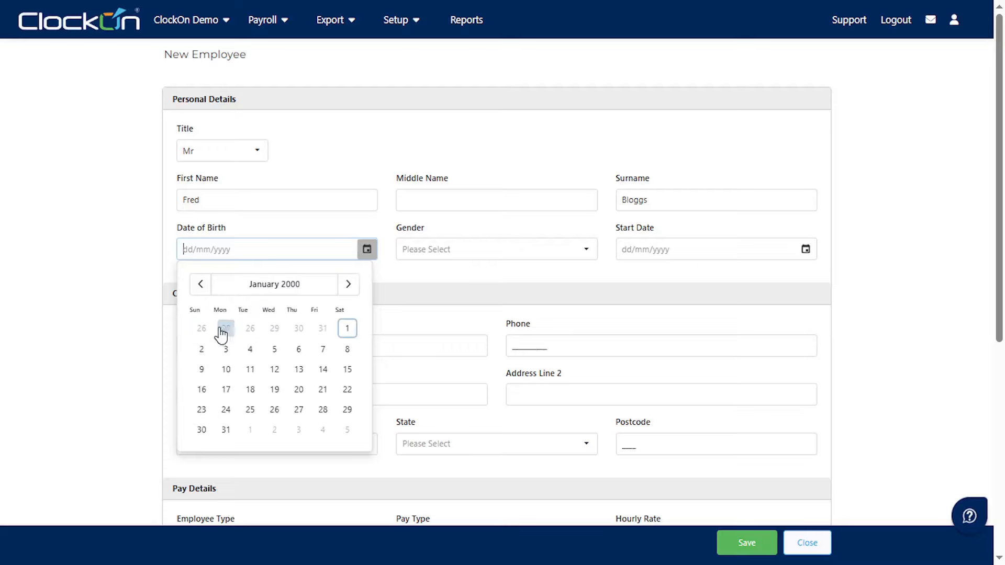
pyautogui.click(347, 328)
pyautogui.click(478, 258)
pyautogui.click(544, 265)
# - Enter start date 01/07/2025, plus the employee's email and phone number
pyautogui.click(646, 241)
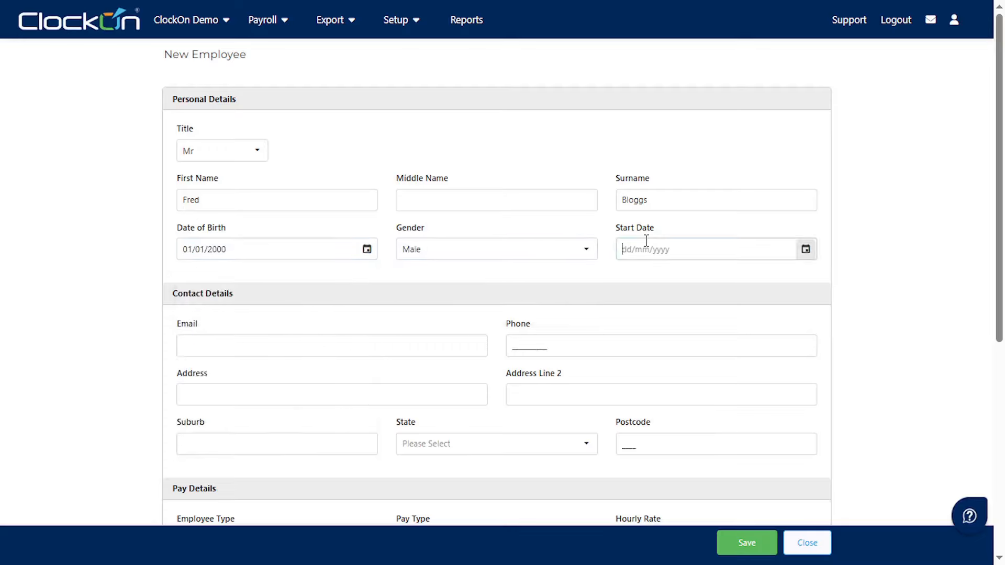
pyautogui.write('01/07/2025')
pyautogui.press('Tab')
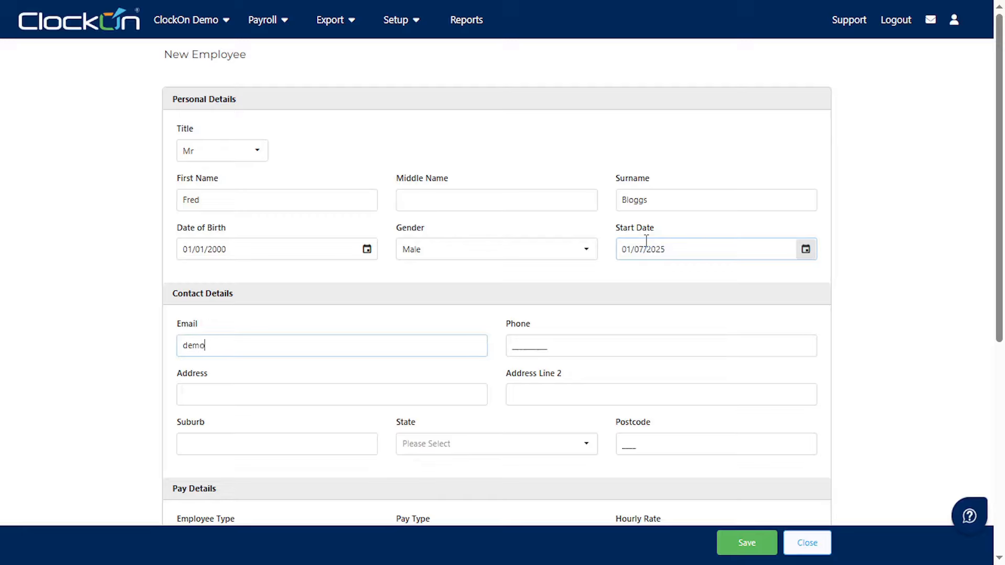
pyautogui.press('Tab')
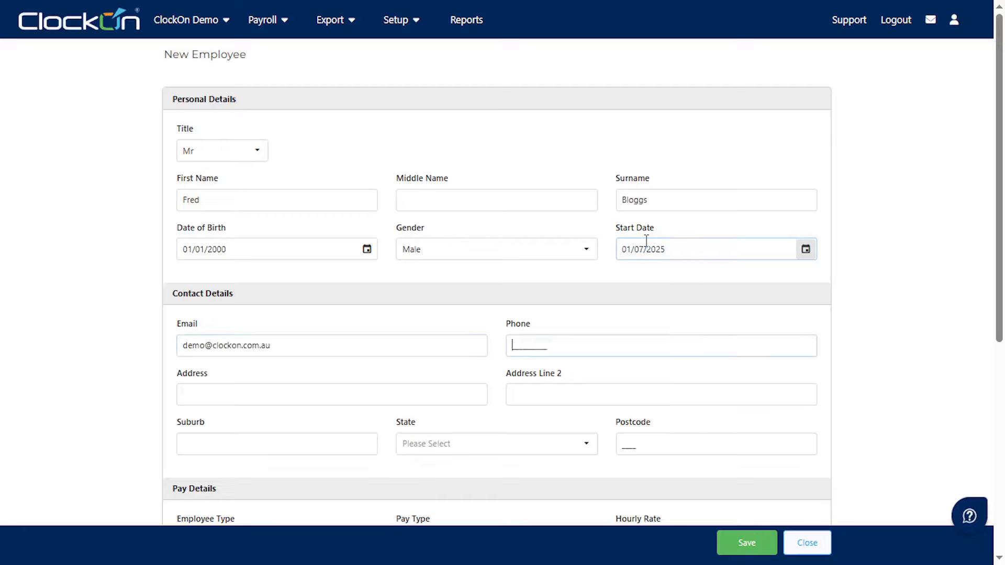
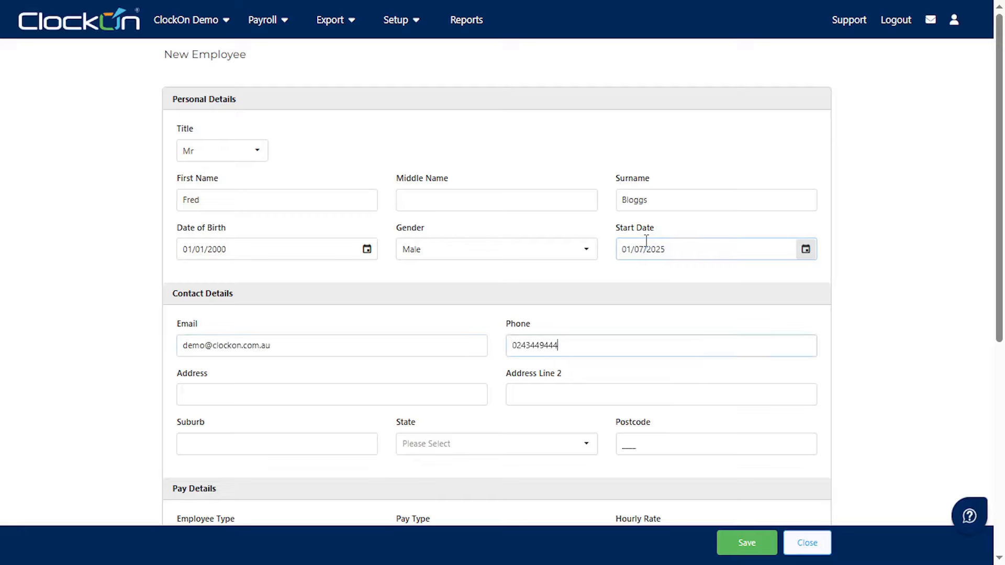
# - Enter the employee's street address and suburb, and choose New South Wales as state
pyautogui.click(434, 388)
pyautogui.write('42 ')
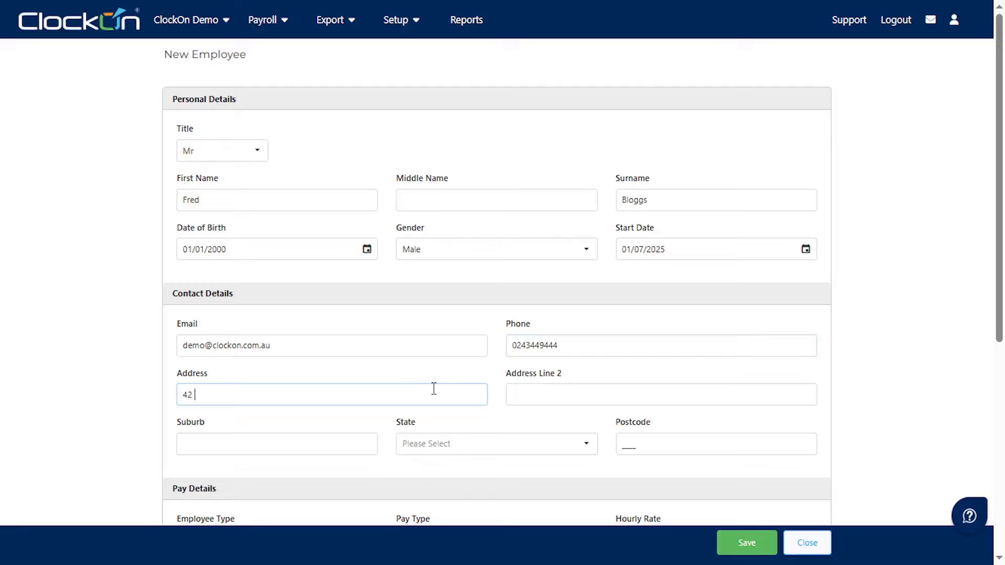
pyautogui.write('Somewhere Street')
pyautogui.press('Tab')
pyautogui.press('Tab')
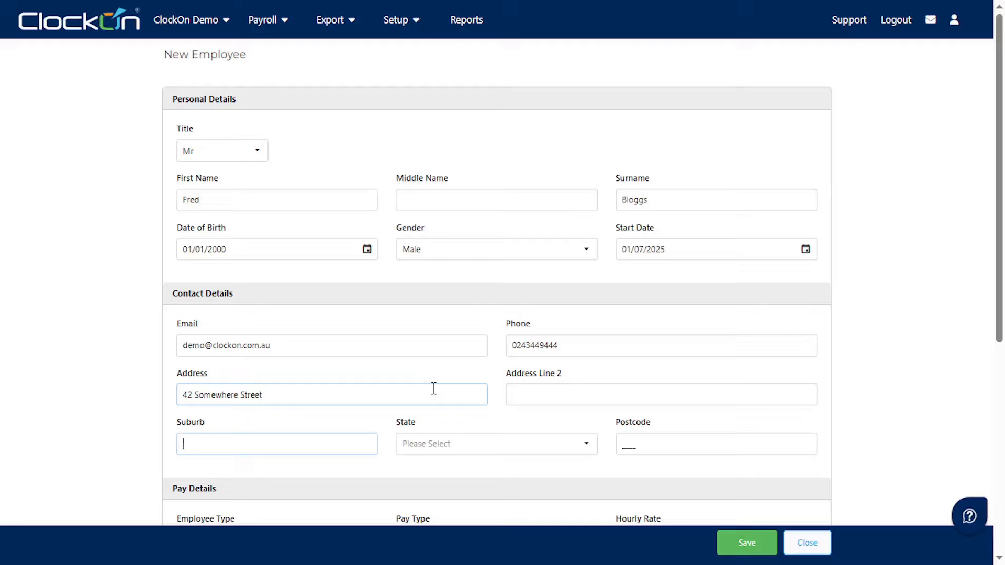
pyautogui.write('Nowhere')
pyautogui.click(438, 444)
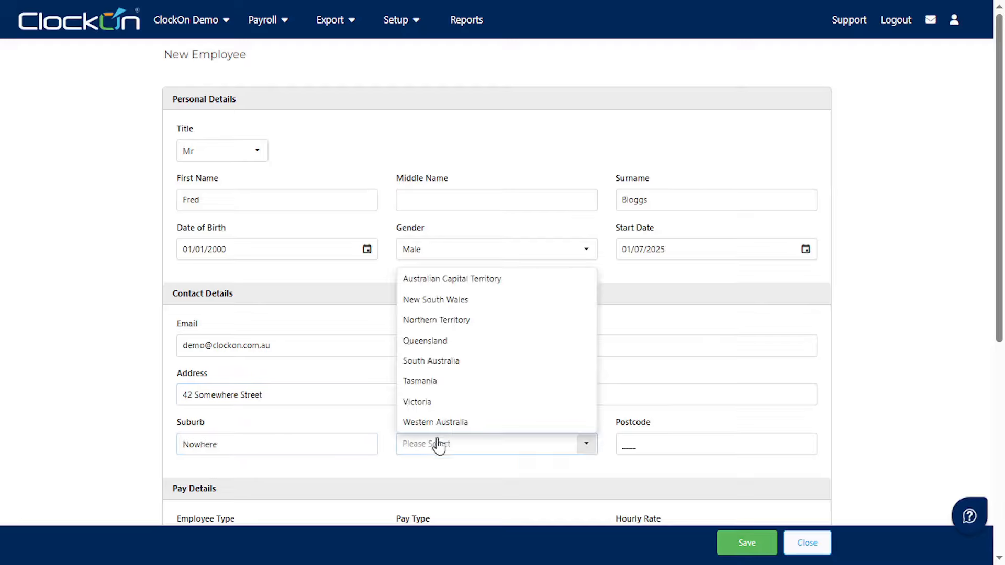
pyautogui.click(483, 302)
pyautogui.click(625, 446)
# - Complete the postcode, keep Full Time, enter a $30 hourly rate and the tax file number
pyautogui.write('2222')
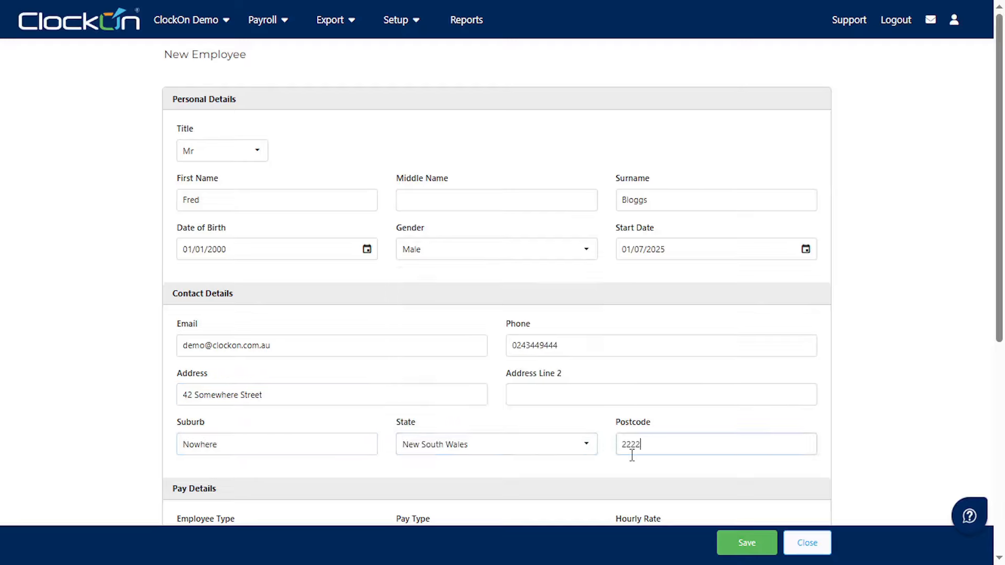
pyautogui.scroll(-7, 632, 455)
pyautogui.click(365, 184)
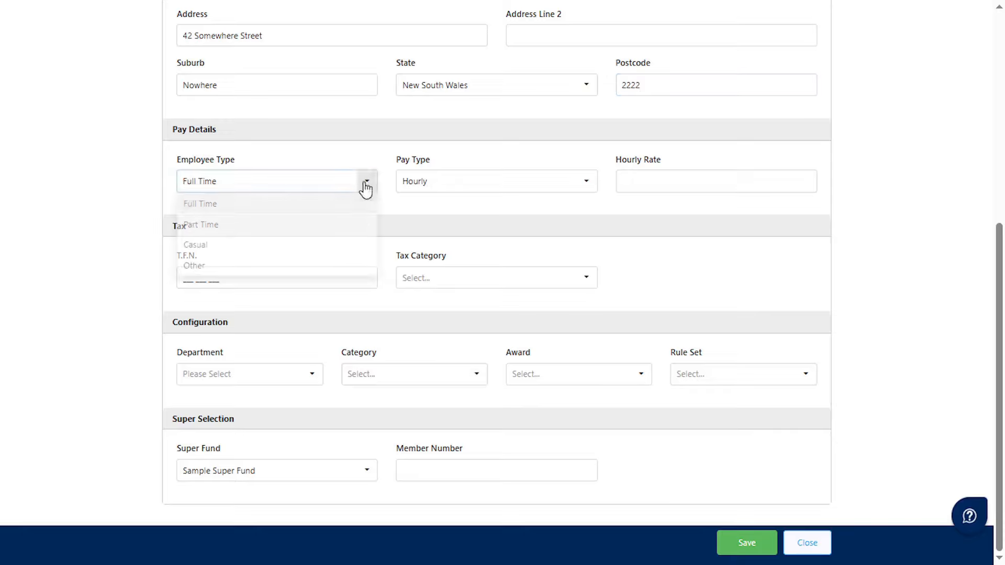
pyautogui.click(523, 189)
pyautogui.click(674, 187)
pyautogui.write('30')
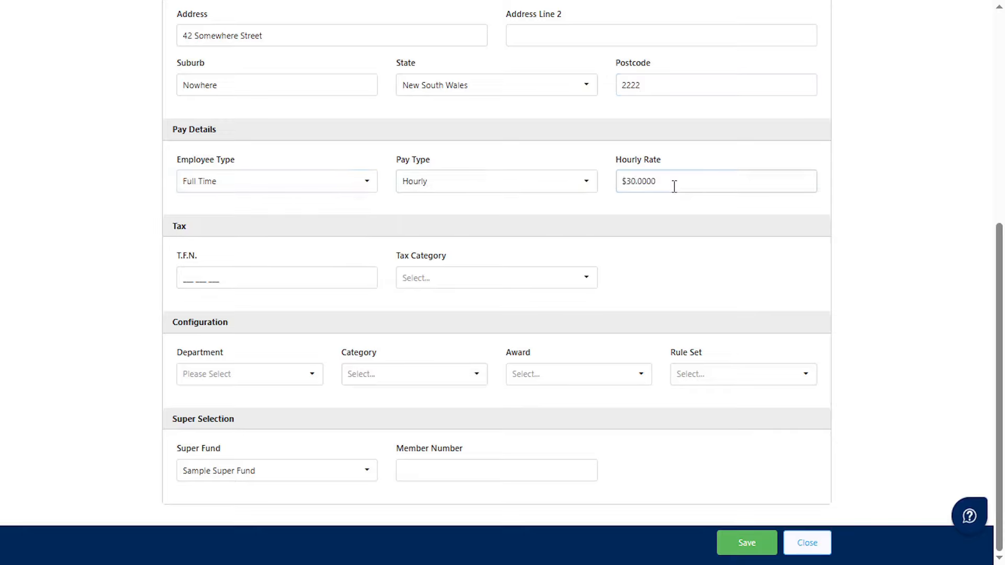
pyautogui.click(357, 278)
pyautogui.write('000 000 000')
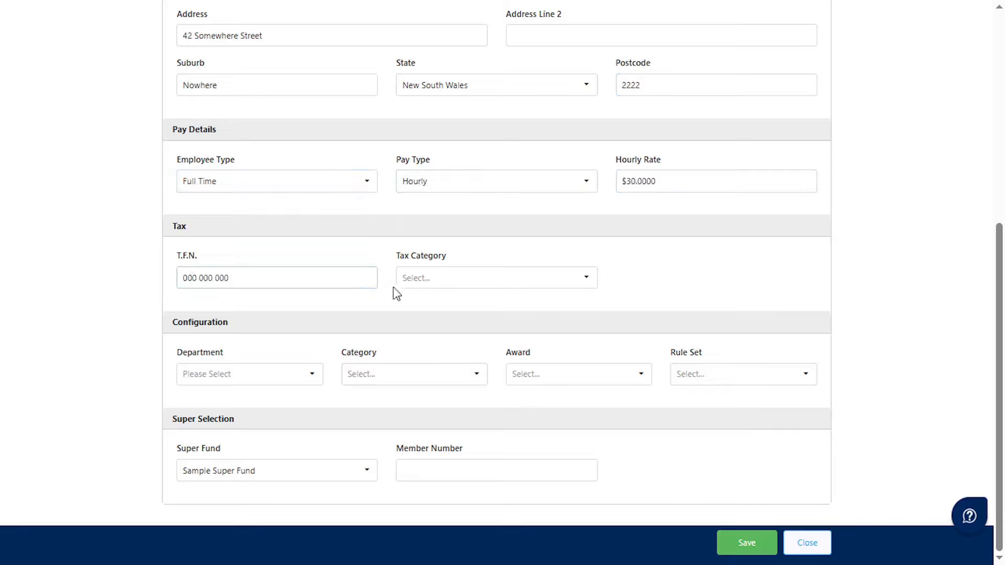
# - Choose Tax Free Threshold Claimed, Head Office, Staff, Default Award and Full Time rule set
pyautogui.click(473, 282)
pyautogui.click(516, 342)
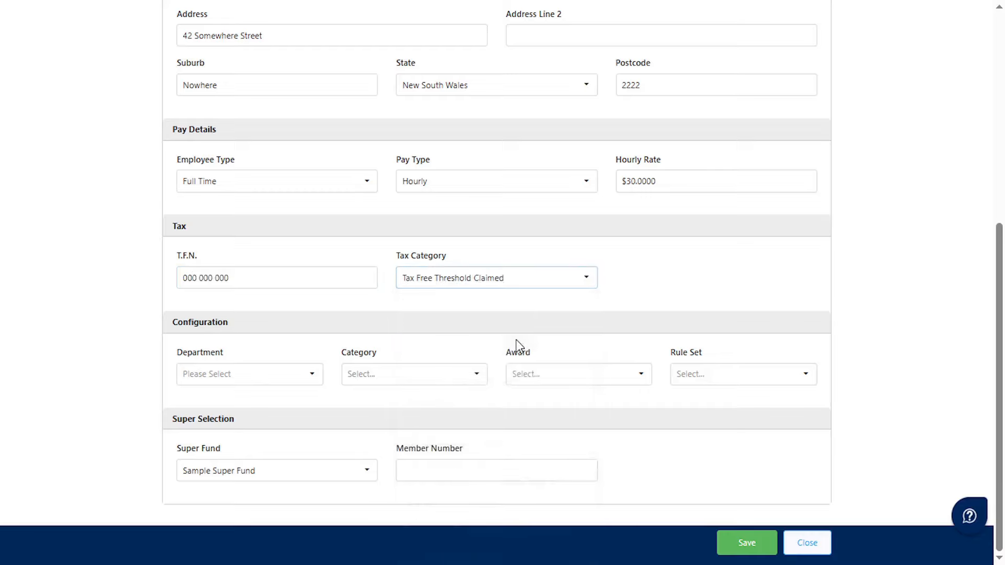
pyautogui.click(250, 389)
pyautogui.click(250, 396)
pyautogui.click(400, 378)
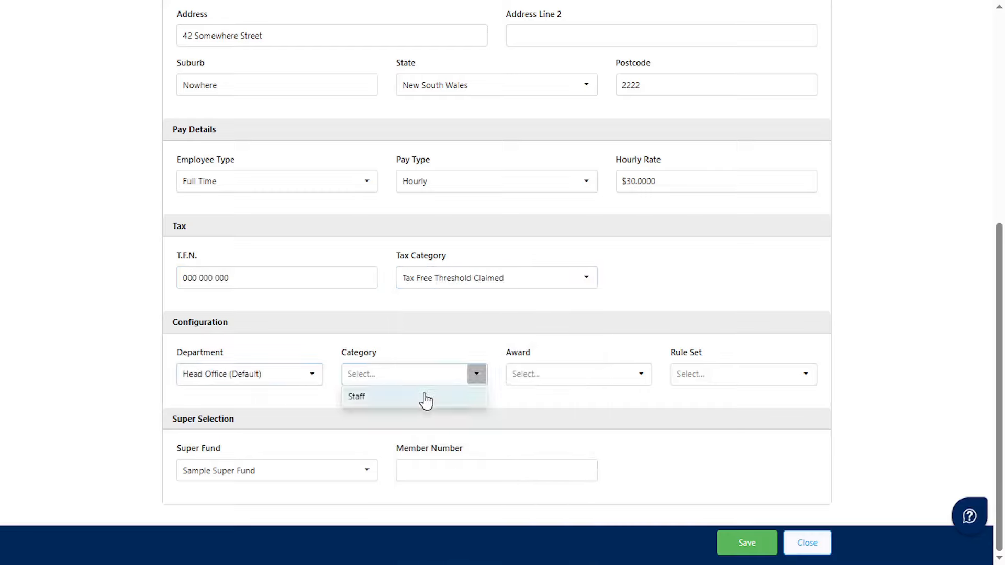
pyautogui.click(423, 397)
pyautogui.click(581, 375)
pyautogui.click(621, 394)
pyautogui.click(708, 378)
pyautogui.click(715, 417)
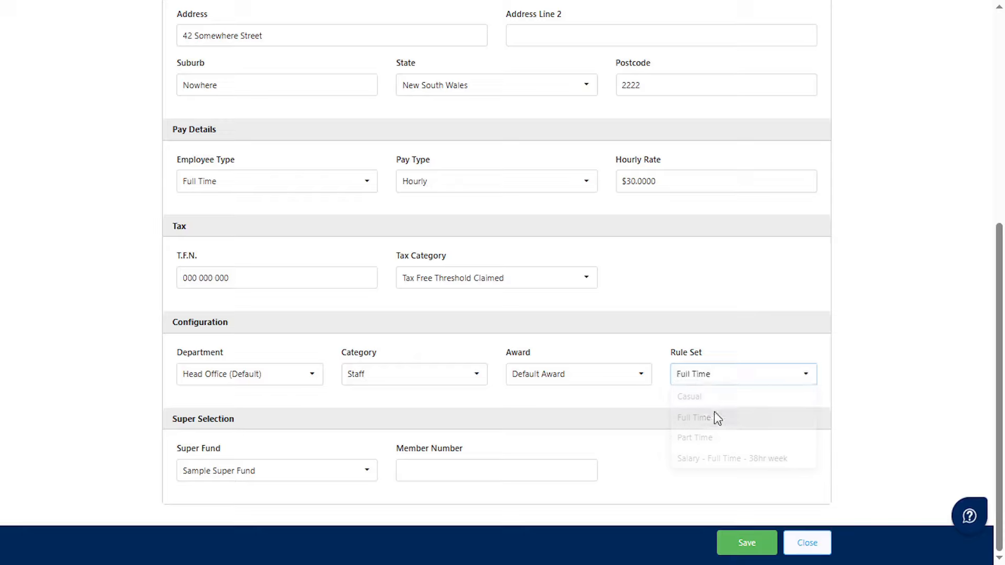
# - Enter the employee's super member number and save the new employee
pyautogui.click(302, 478)
pyautogui.click(442, 470)
pyautogui.write('12345')
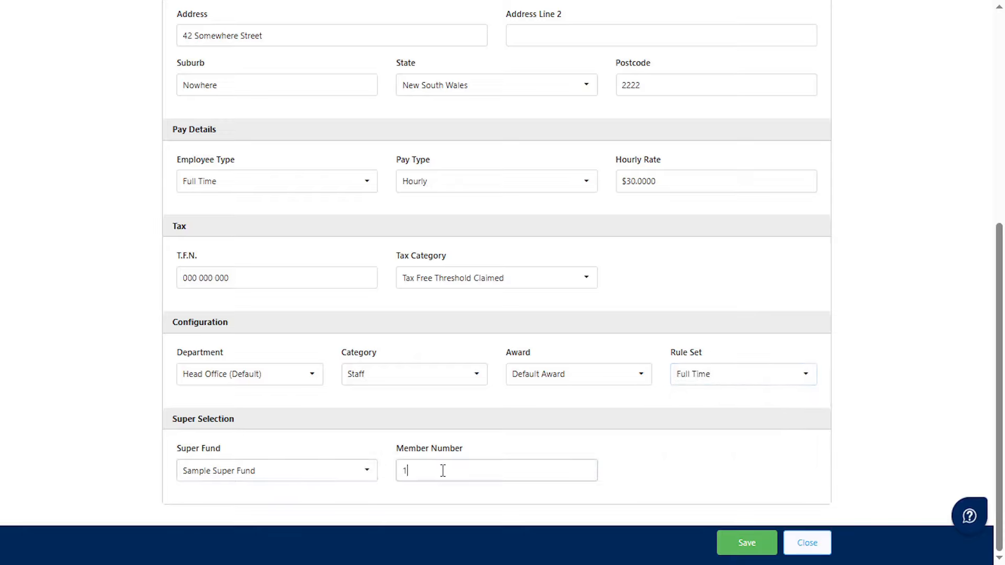
pyautogui.click(736, 554)
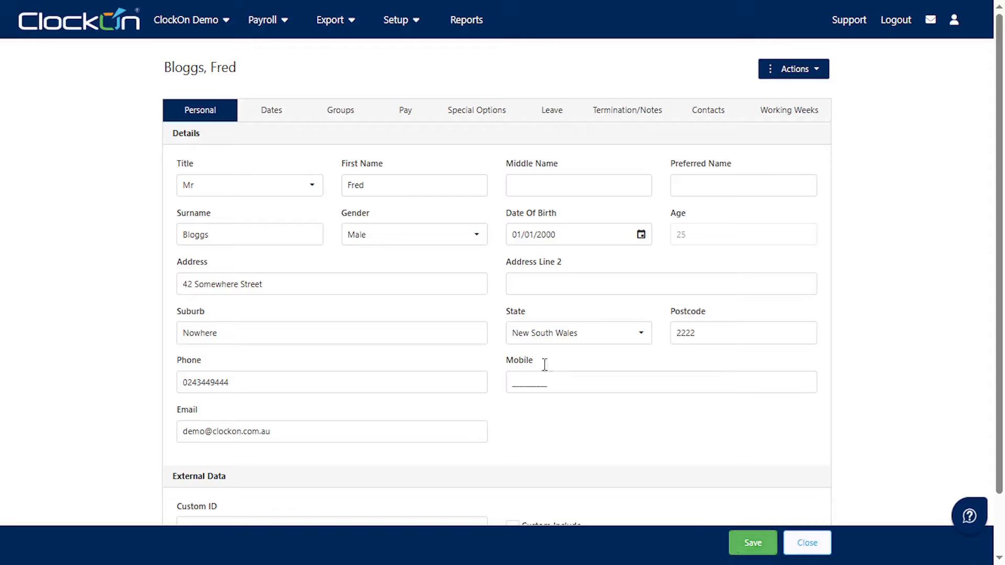
# - Open the employee record's Pay tab showing Hourly $30.00, Full Time pay details
pyautogui.click(396, 125)
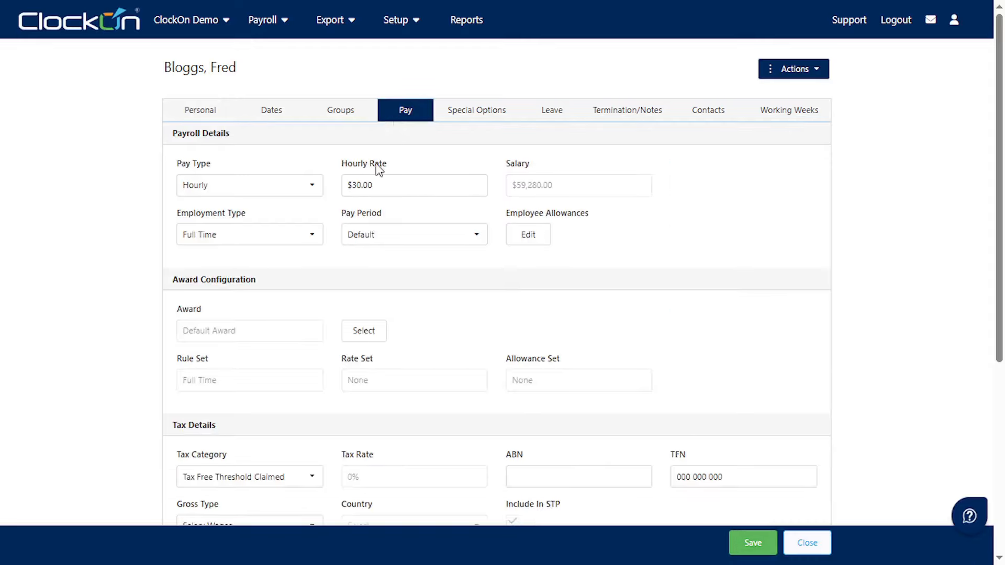
# - Set the award configuration's Allowance Set to Default and confirm the selection
pyautogui.click(365, 341)
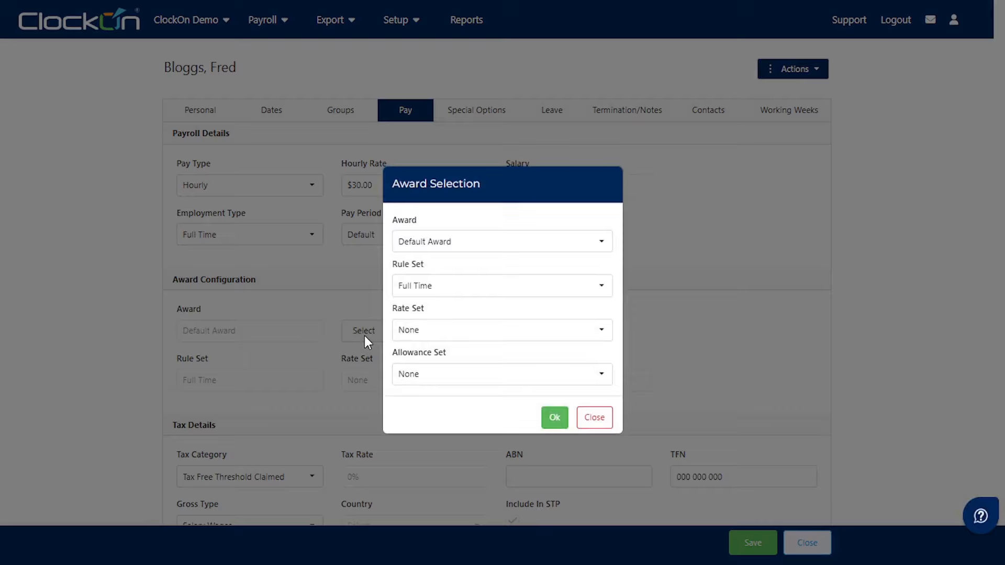
pyautogui.click(475, 385)
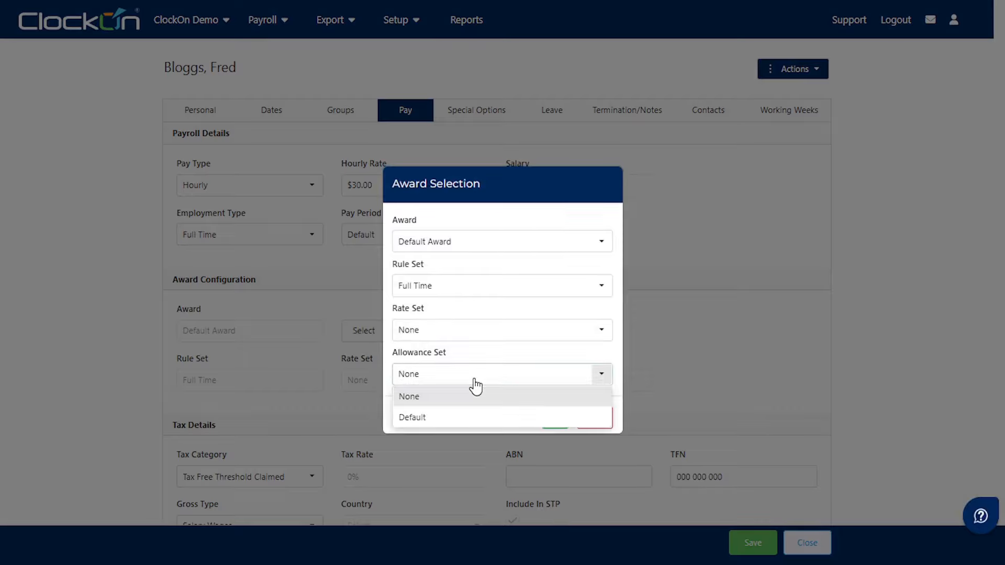
pyautogui.click(492, 419)
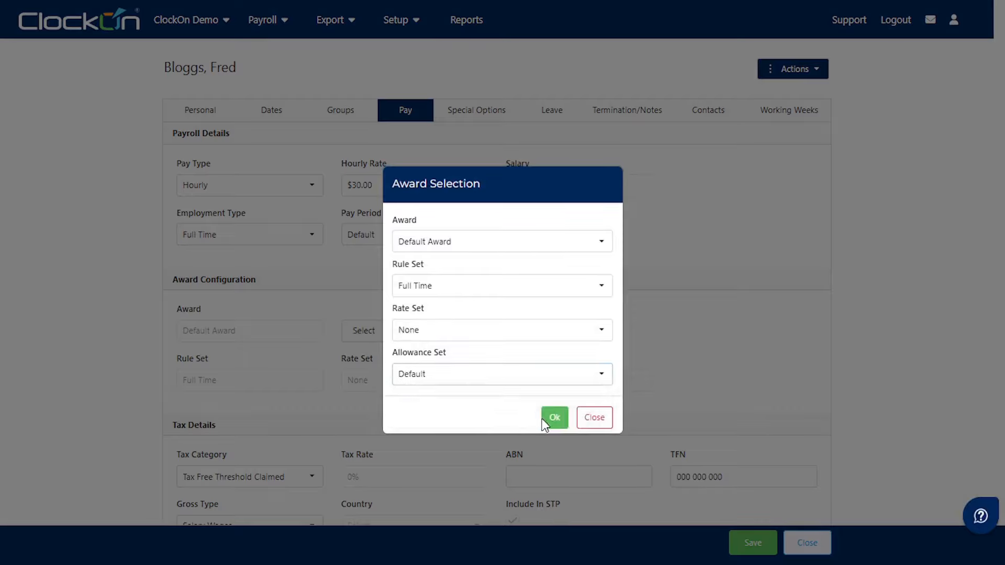
pyautogui.click(554, 419)
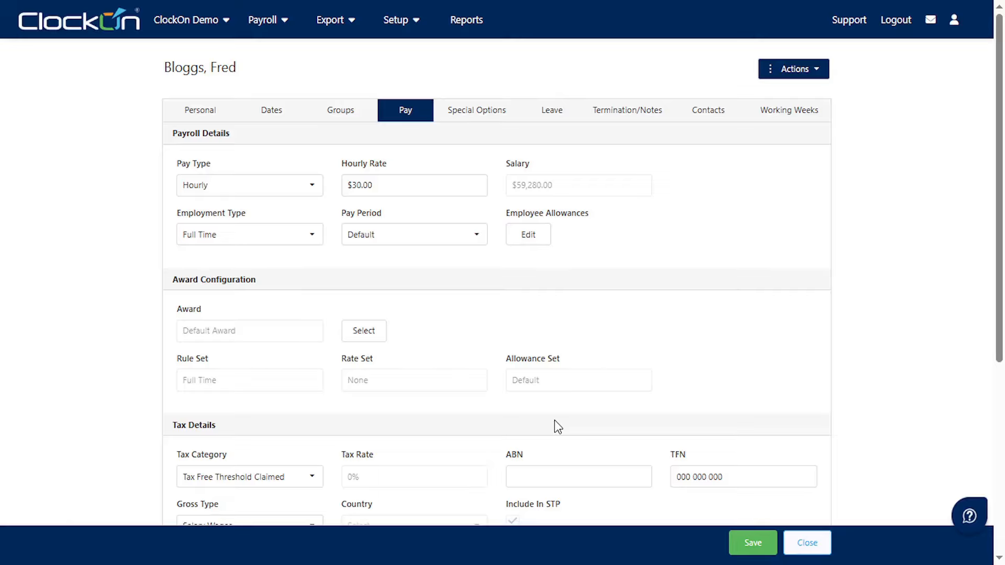
# - Save the pay settings and create a payroll for the Default pay period 01/07/2025–07/07/2025
pyautogui.click(746, 544)
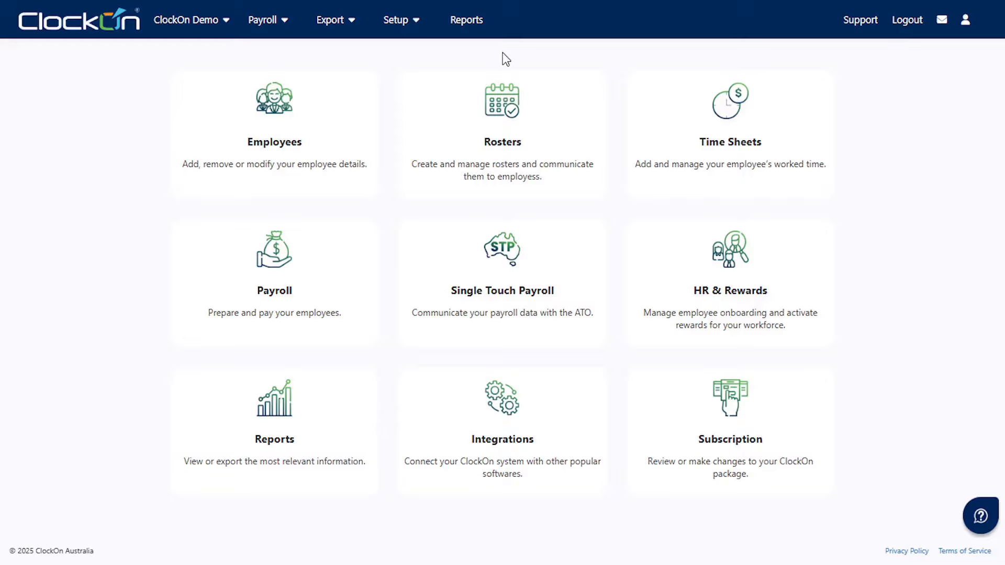
pyautogui.click(279, 288)
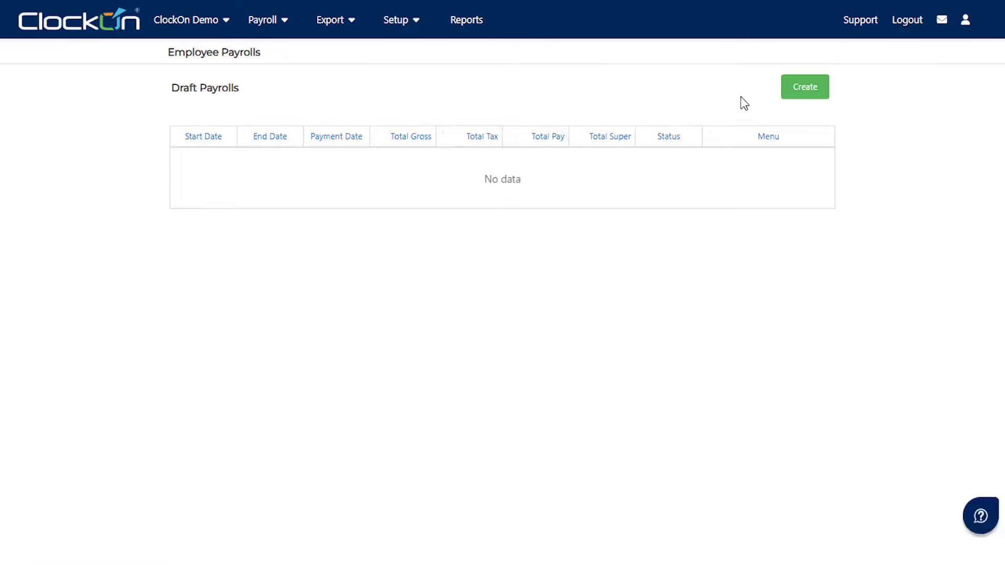
pyautogui.click(787, 88)
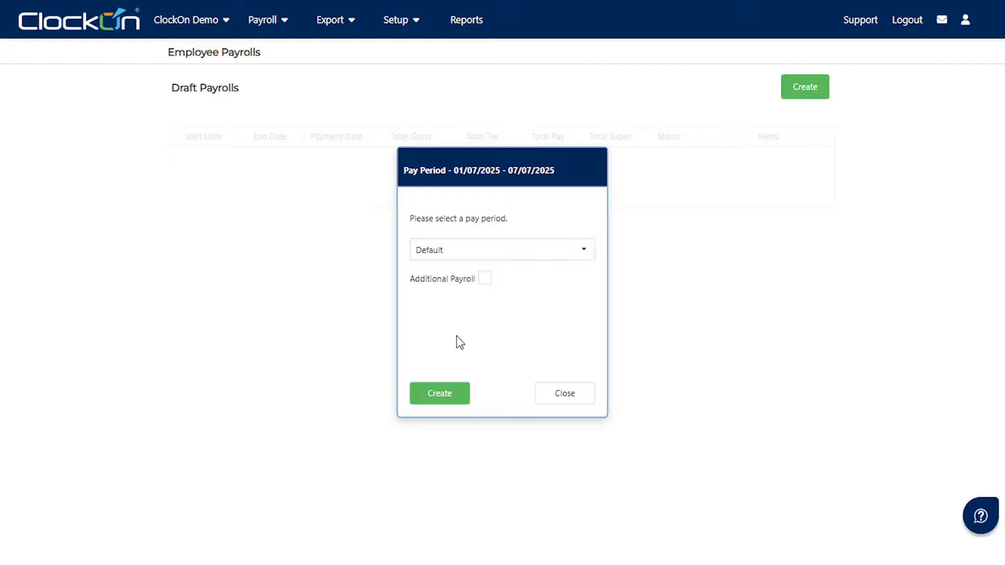
pyautogui.click(440, 397)
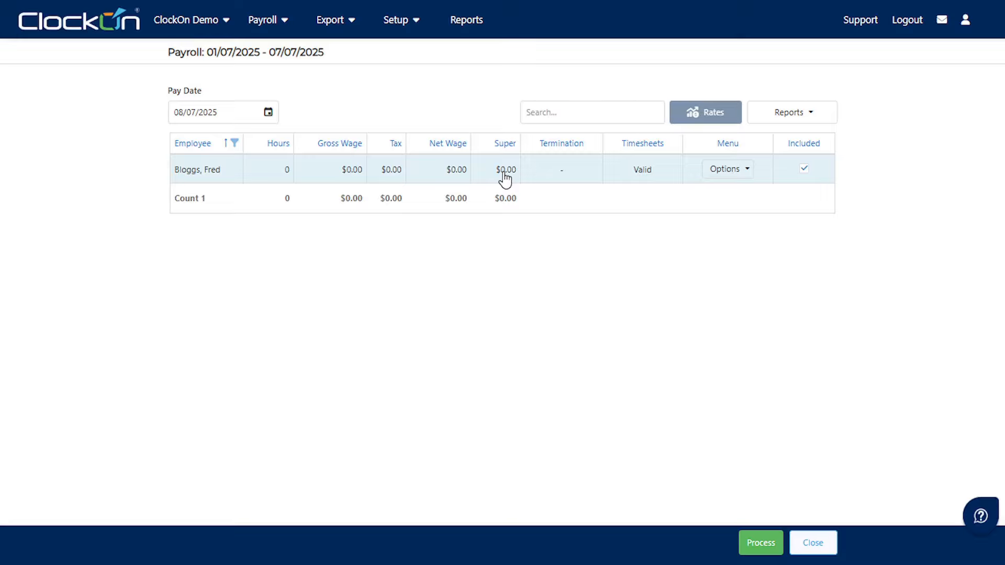
# - On the employee's payslip, change Gross Wages to $1,000, giving $143 tax and $857 net
pyautogui.click(732, 178)
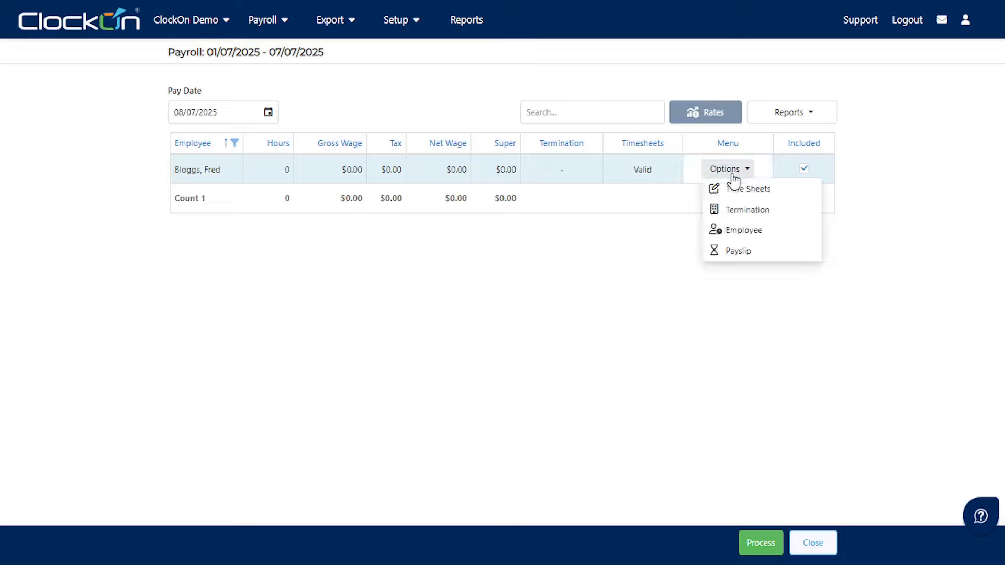
pyautogui.click(789, 256)
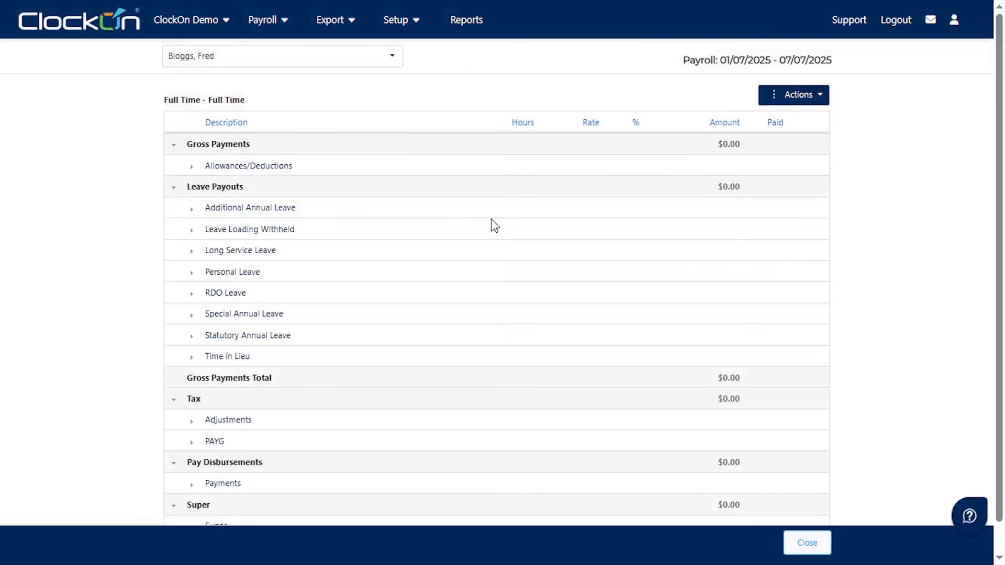
pyautogui.click(192, 167)
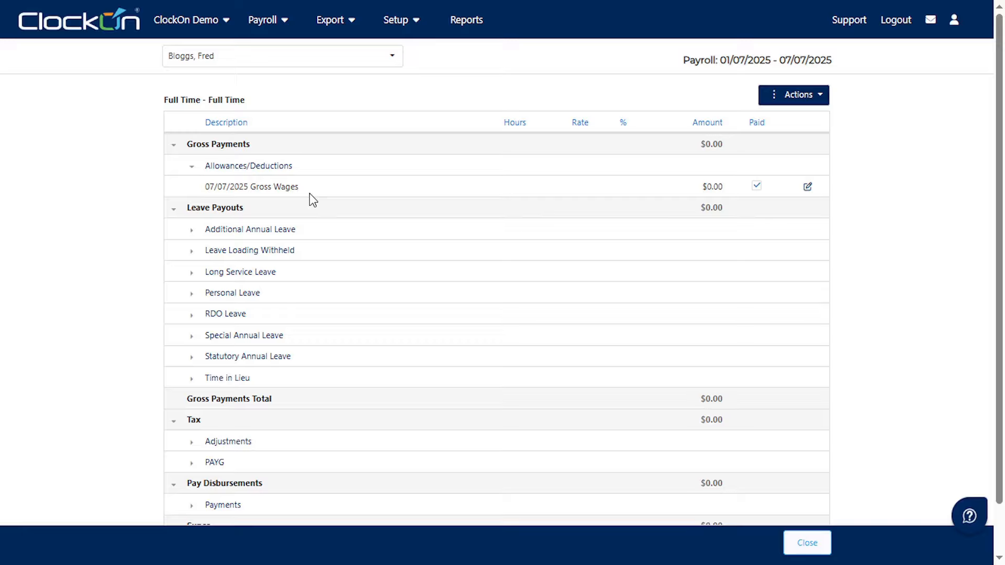
pyautogui.click(706, 186)
pyautogui.write('1000')
pyautogui.press('Return')
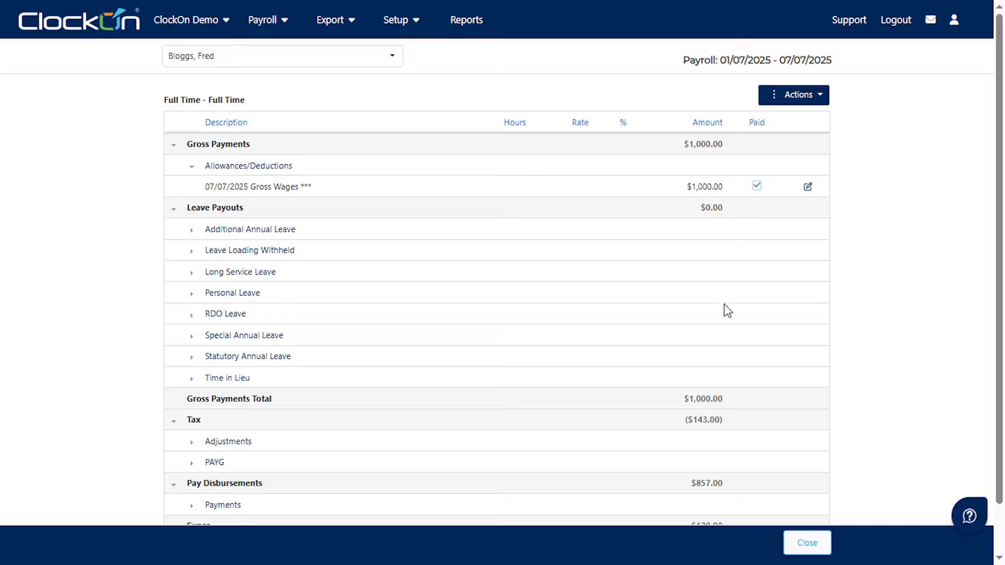
pyautogui.scroll(-1, 710, 425)
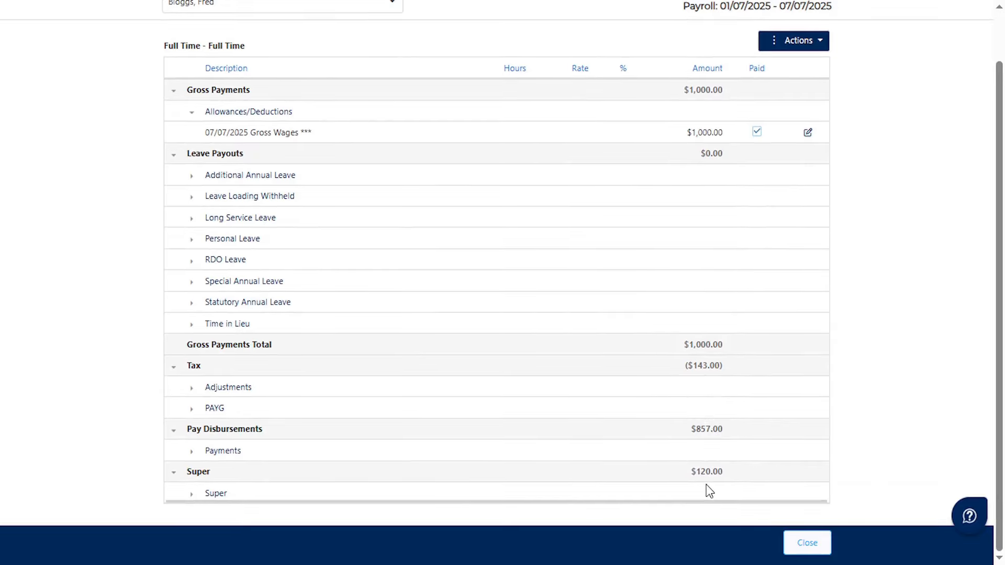
pyautogui.scroll(2, 710, 491)
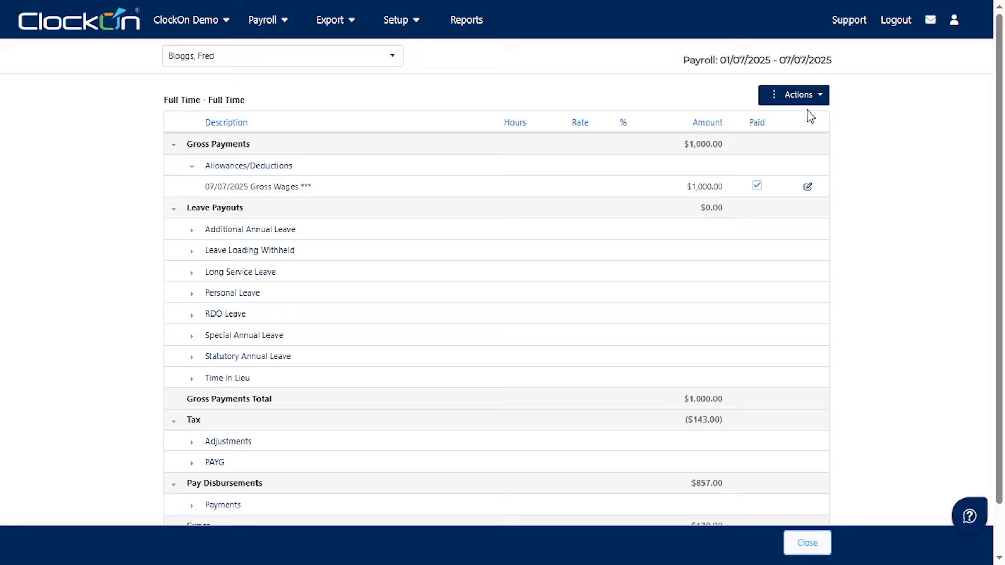
# - Add and save a Gross Wage allowance of fixed $1,500 per pay period
pyautogui.click(820, 98)
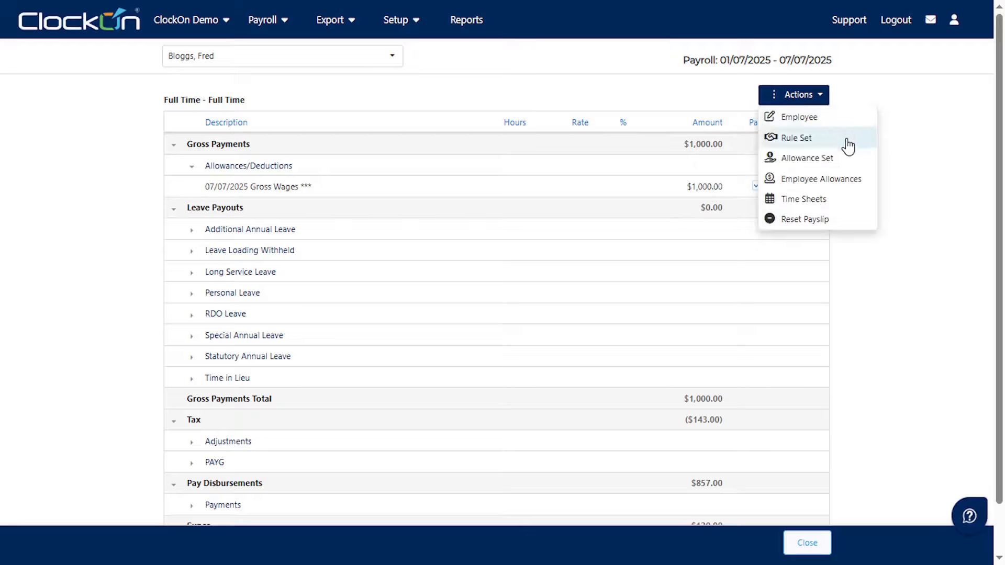
pyautogui.click(873, 186)
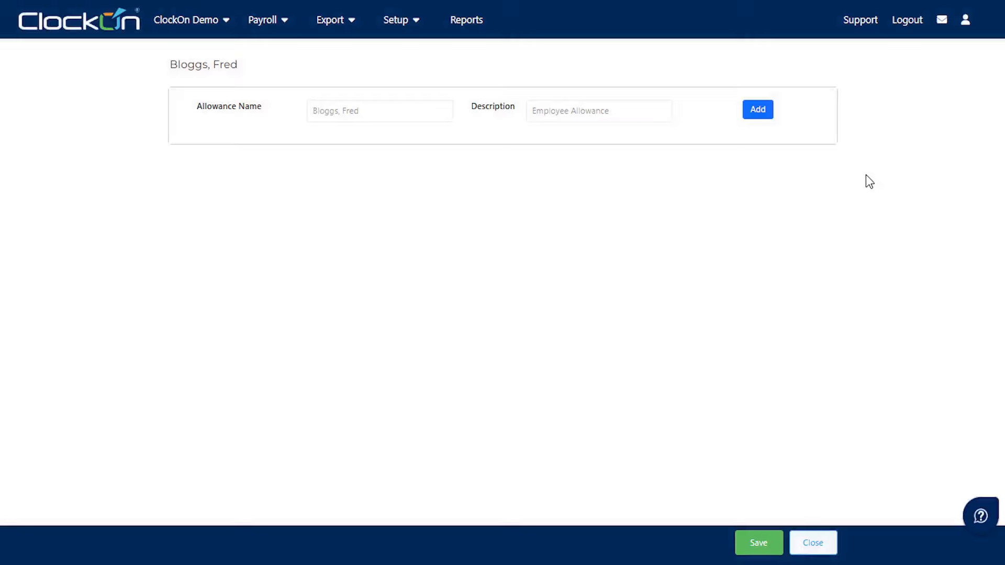
pyautogui.click(757, 110)
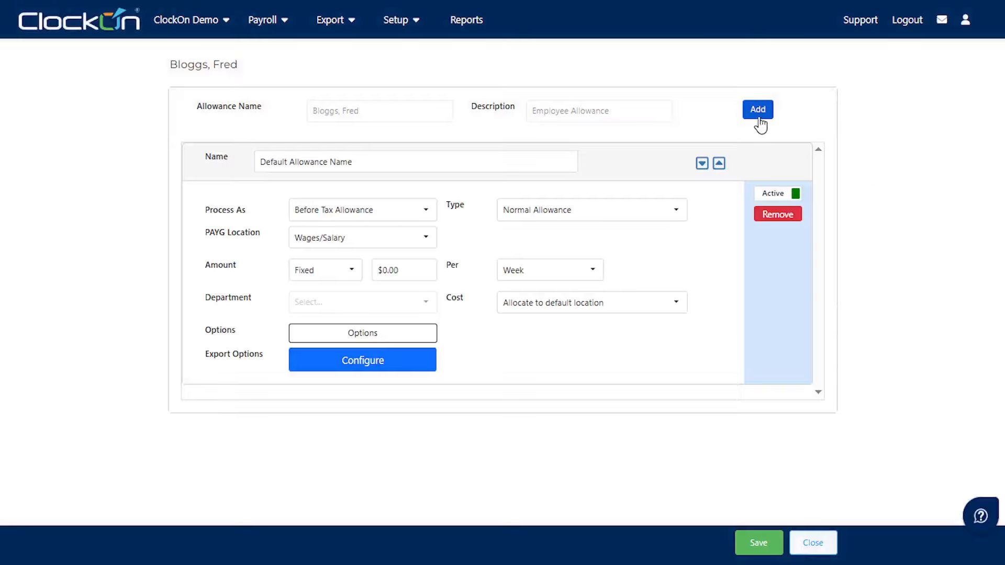
pyautogui.moveTo(447, 163); pyautogui.dragTo(155, 157)
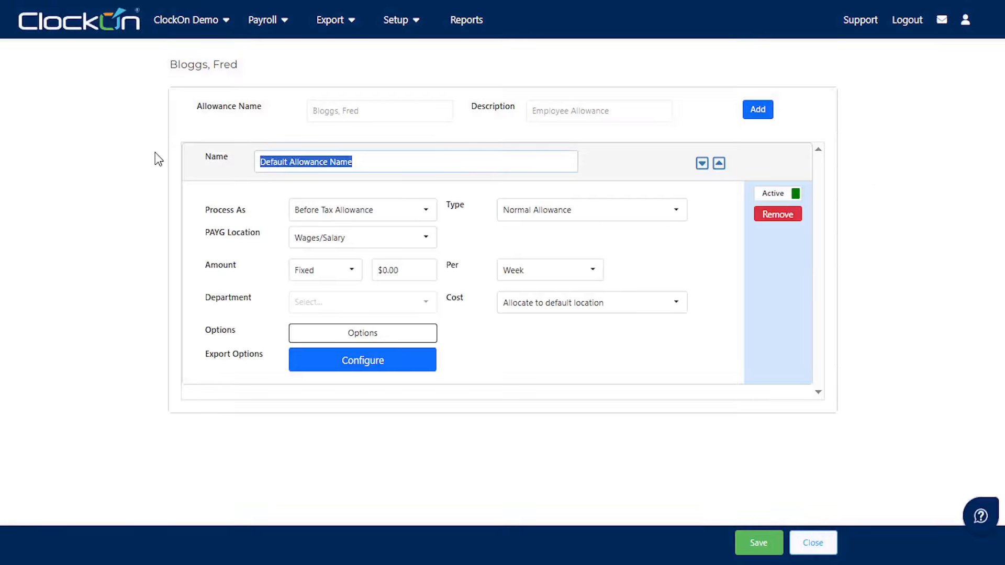
pyautogui.write('G')
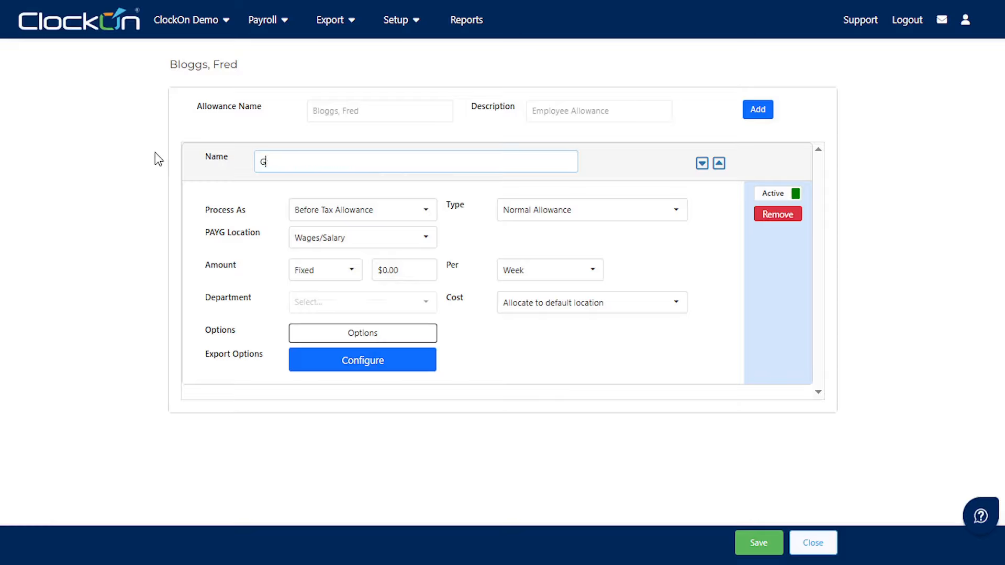
pyautogui.write('ross Wage')
pyautogui.click(409, 267)
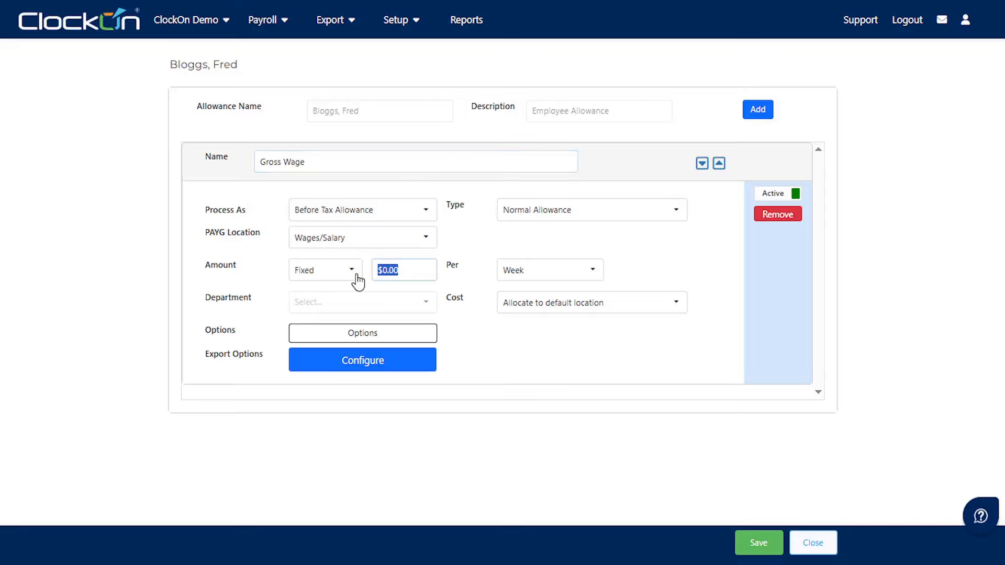
pyautogui.write('1500')
pyautogui.press('Tab')
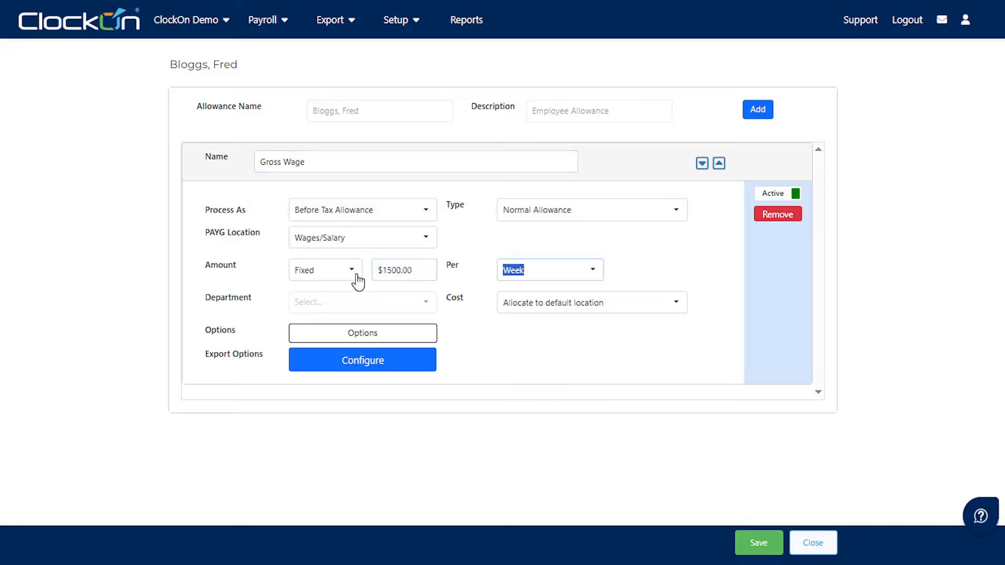
pyautogui.click(551, 279)
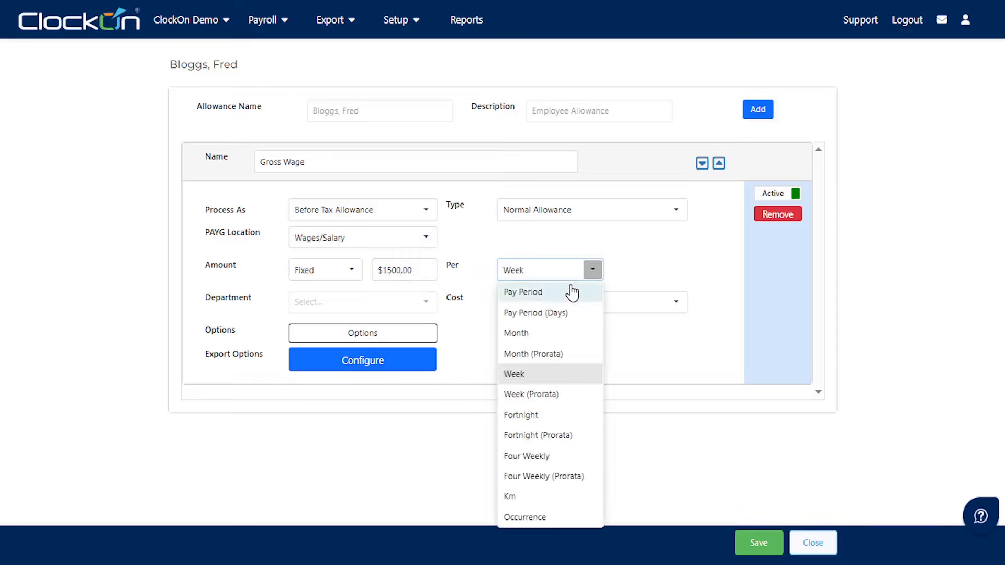
pyautogui.click(572, 292)
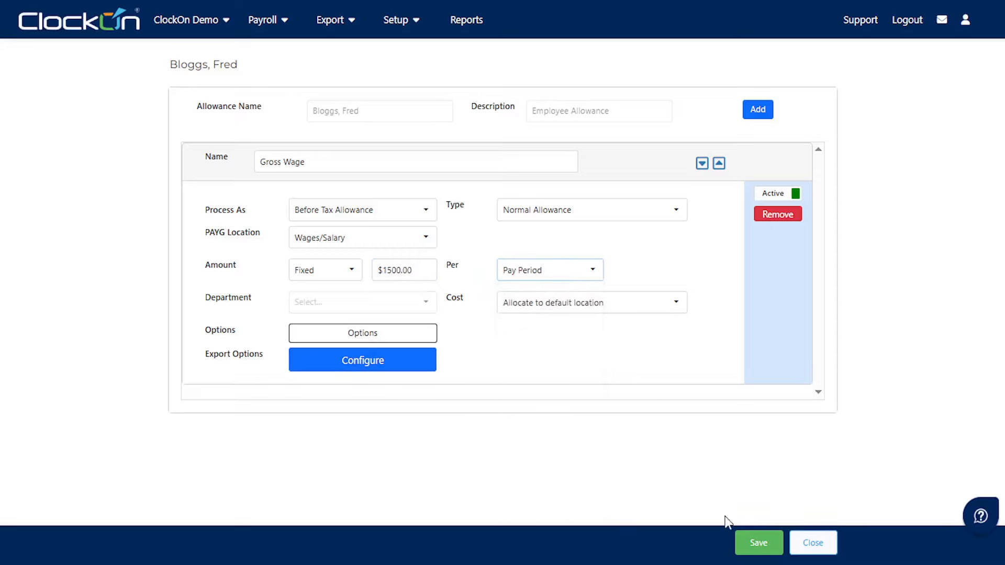
pyautogui.click(760, 544)
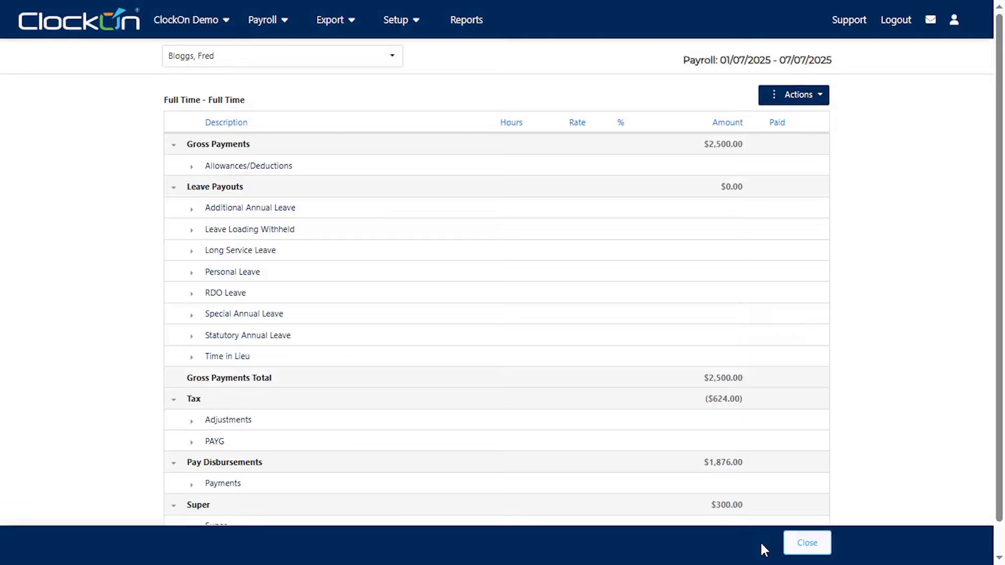
# - Set the old Gross Wages allowance line to 0 and close the payslip
pyautogui.click(192, 168)
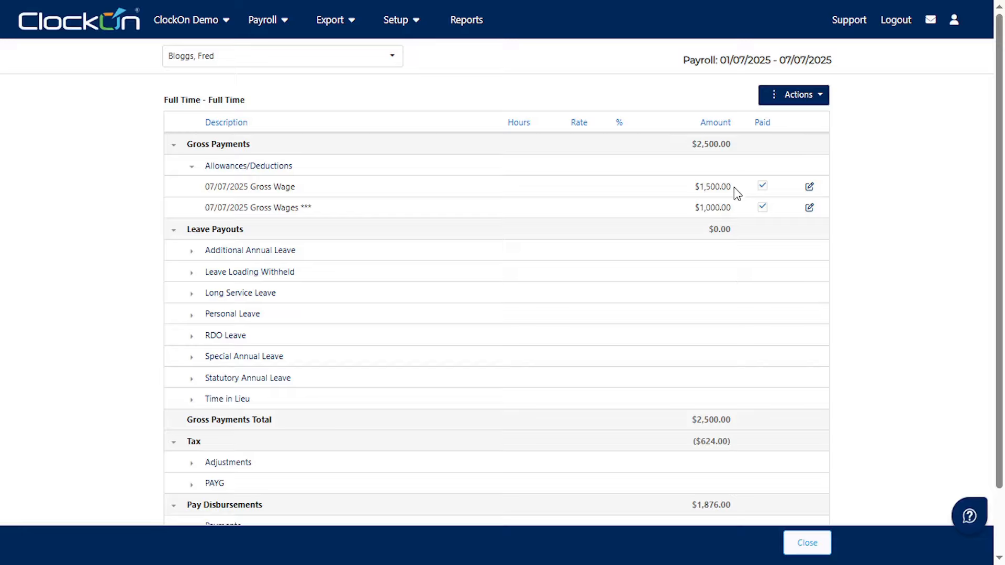
pyautogui.click(733, 207)
pyautogui.write('0')
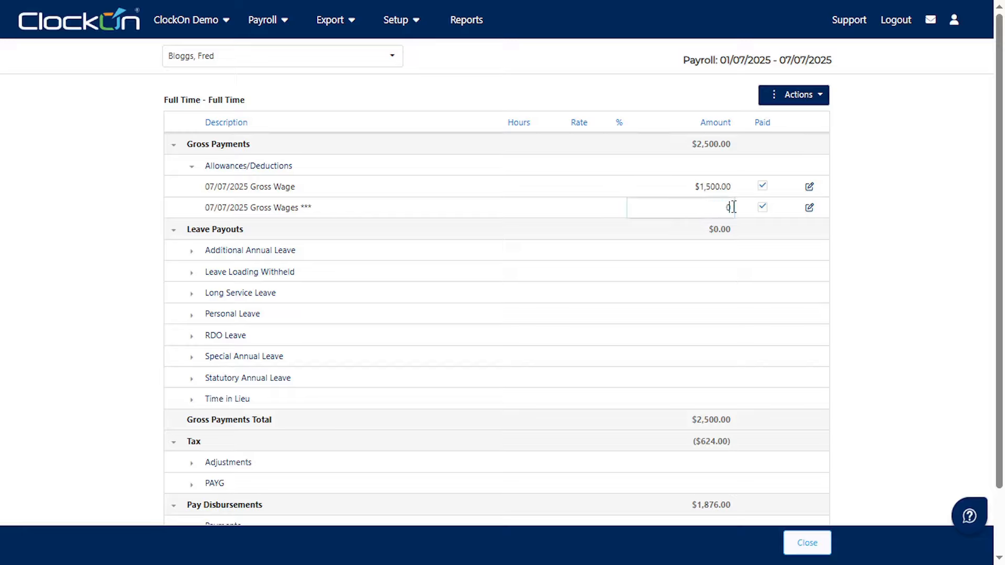
pyautogui.press('Return')
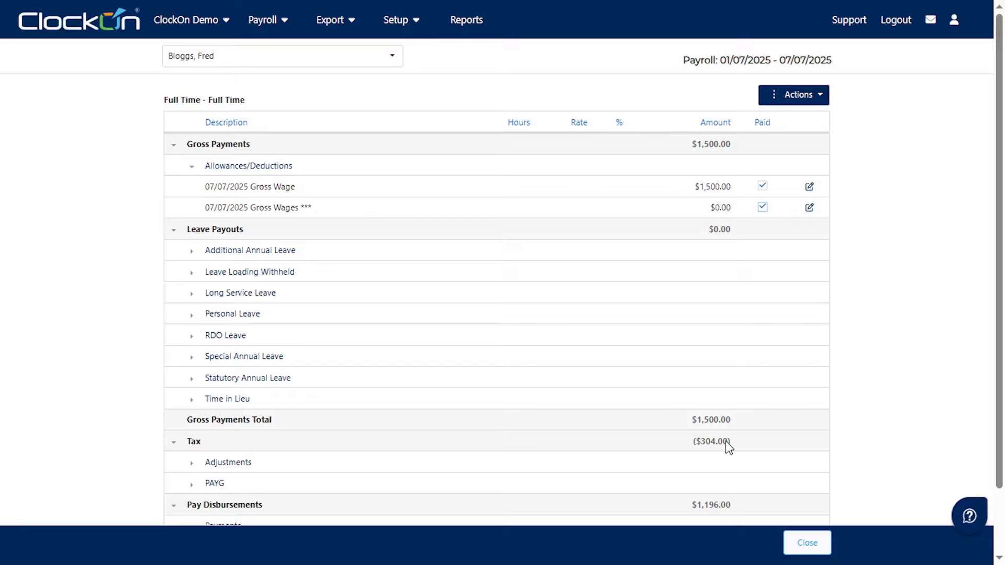
pyautogui.scroll(-2, 728, 464)
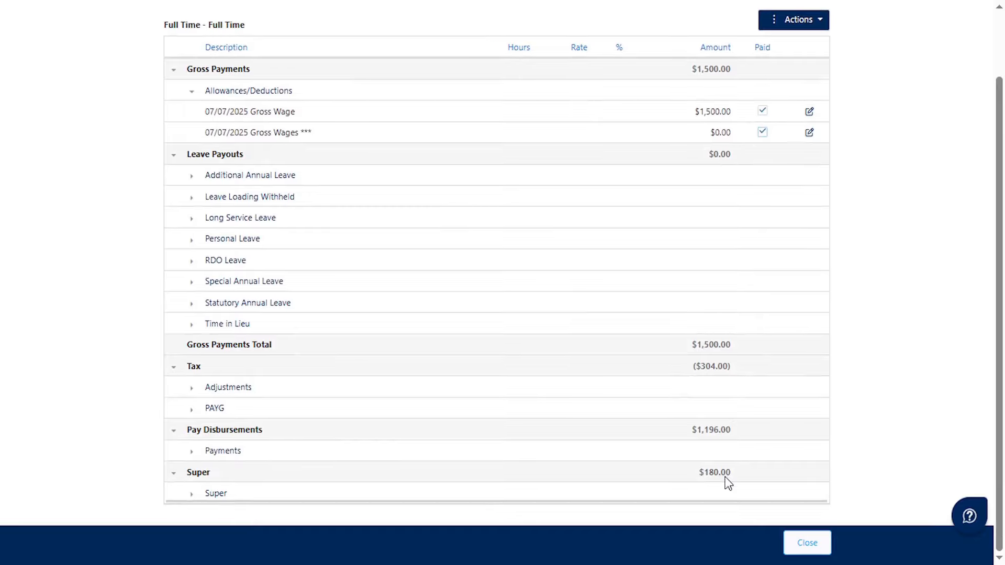
pyautogui.click(821, 547)
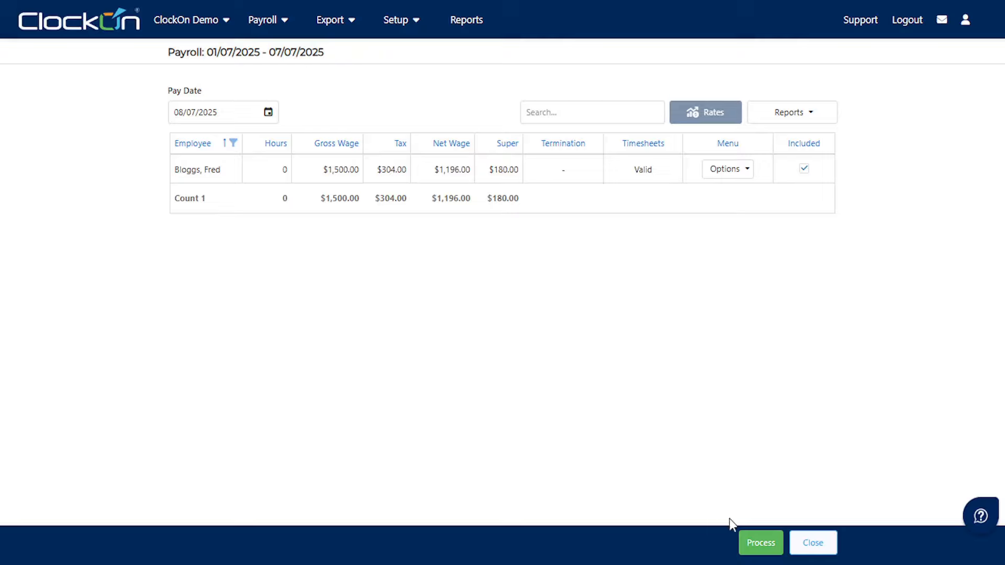
# - Process the 01/07/2025 - 07/07/2025 payroll, confirming the irreversible processing
pyautogui.click(761, 544)
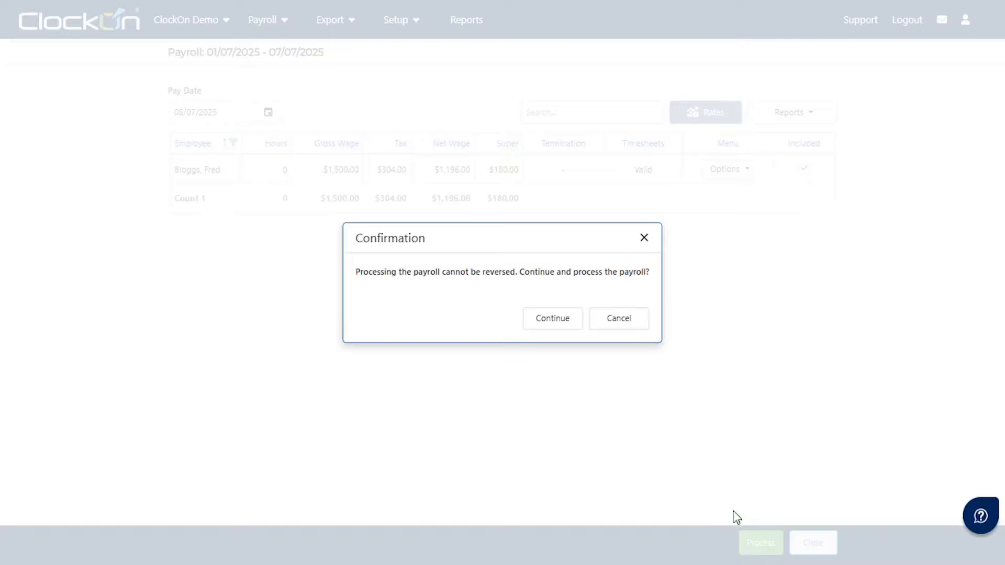
pyautogui.click(558, 322)
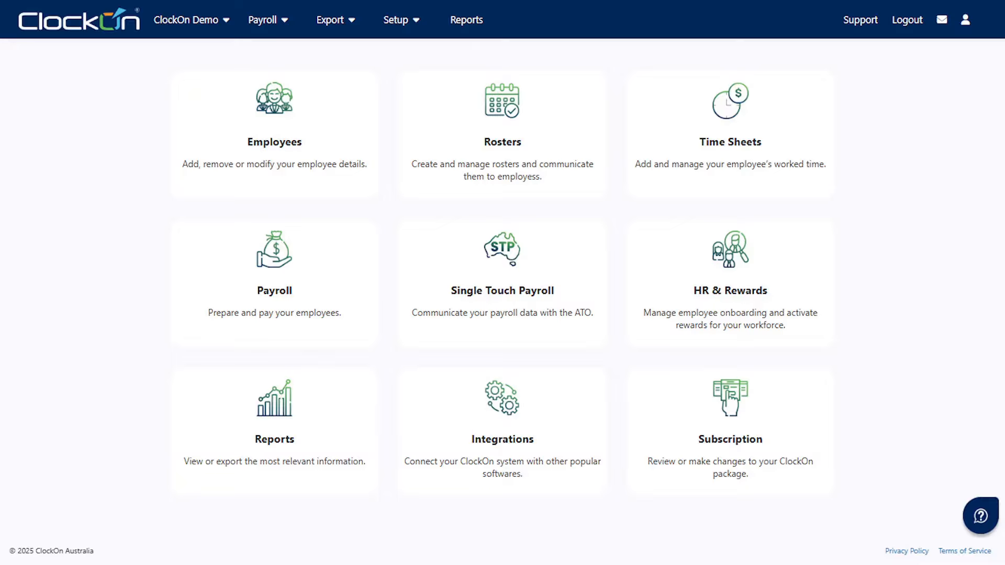
# - Open the Export menu in the top bar, reopening it after dismissing it once
pyautogui.click(352, 21)
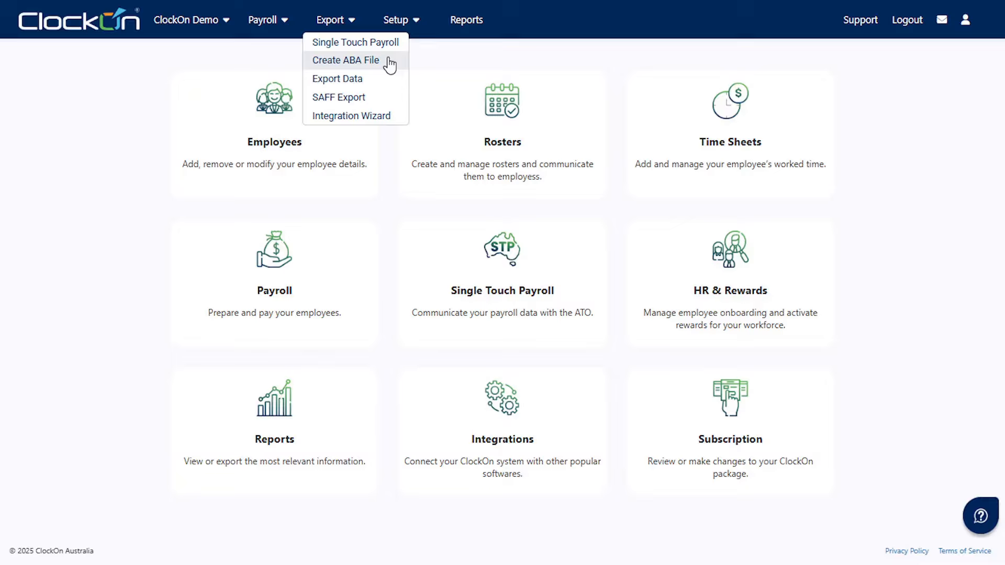
pyautogui.click(492, 60)
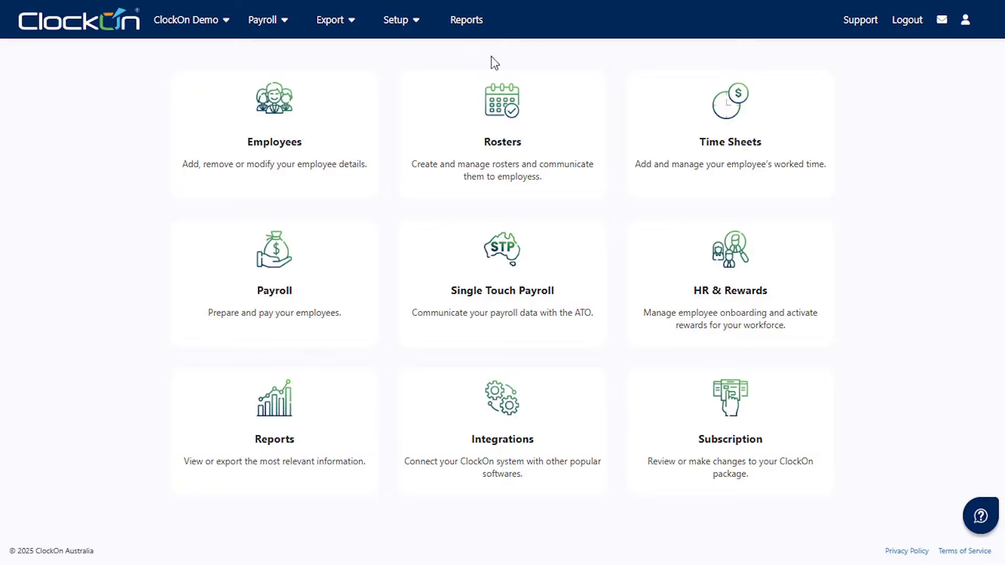
pyautogui.click(357, 29)
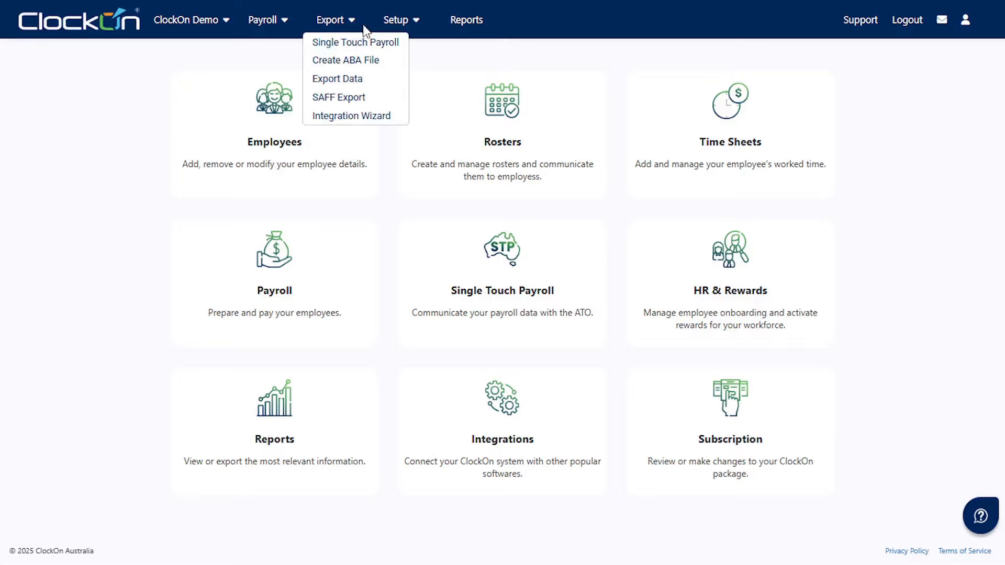
# - Start a Single Touch Payroll export for the 01/7/2025-07/7/2025 payroll and view STP History
pyautogui.click(401, 45)
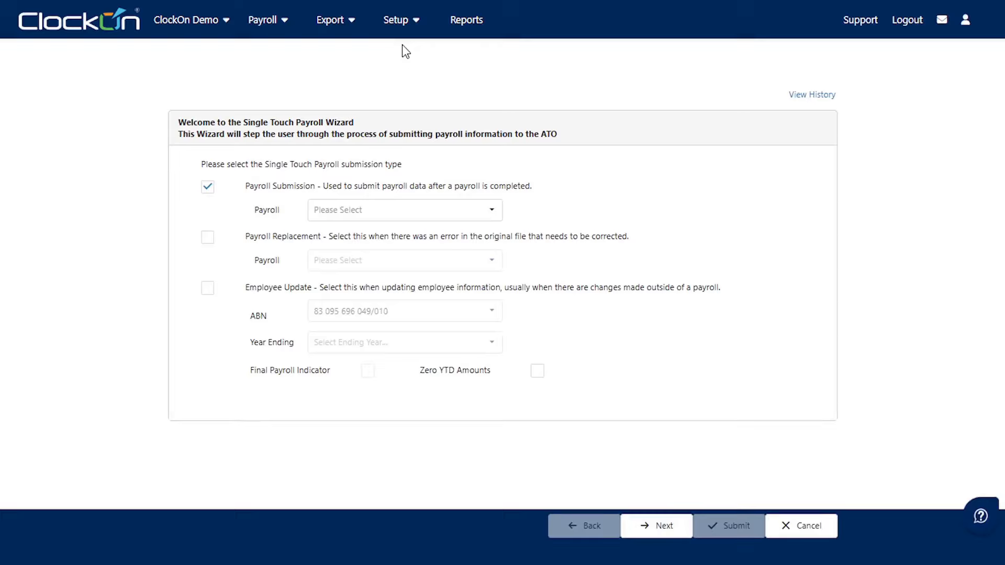
pyautogui.click(412, 212)
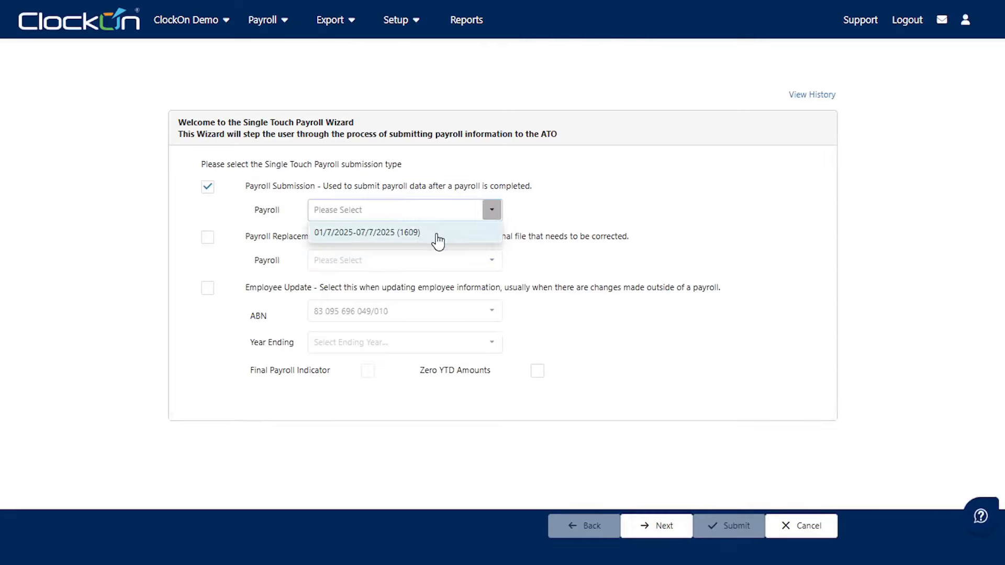
pyautogui.click(436, 234)
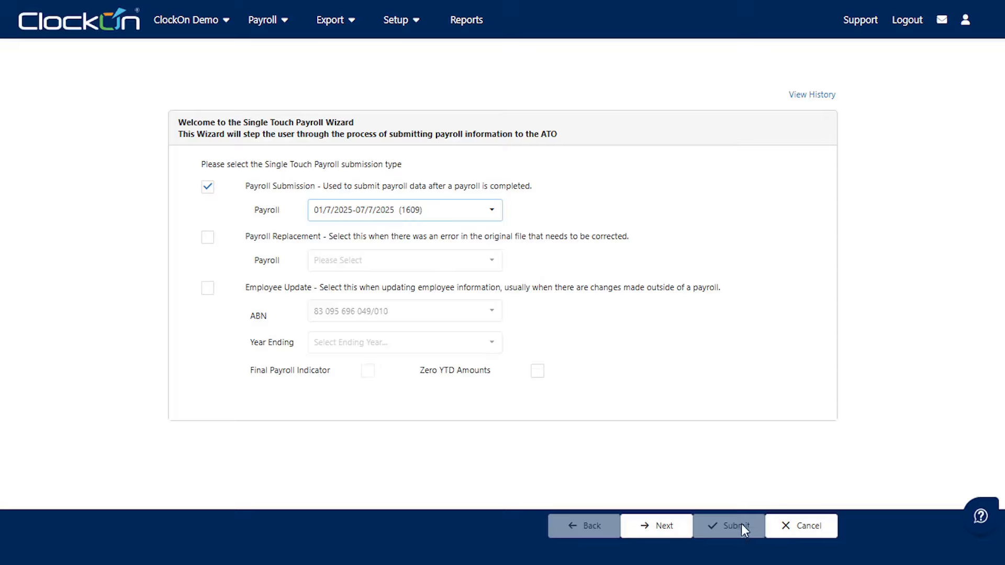
pyautogui.click(818, 96)
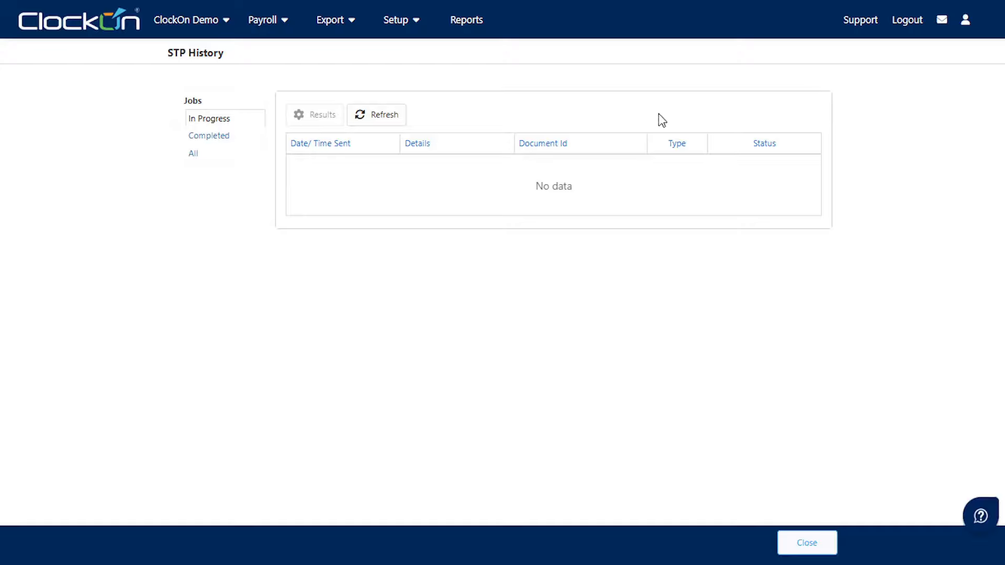
# - Show Completed STP jobs and select the successful Payroll Id 1400 submission
pyautogui.click(226, 137)
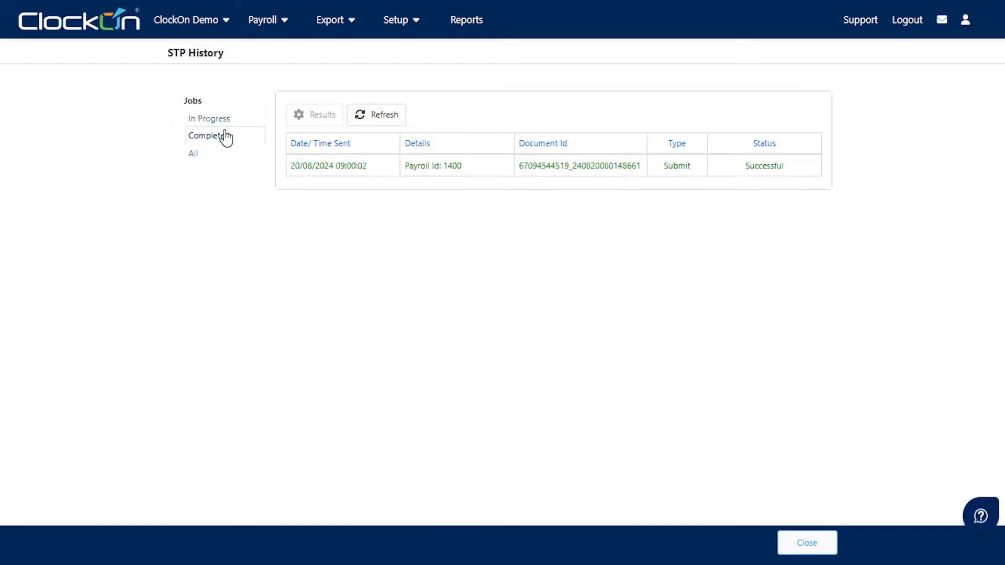
pyautogui.click(383, 167)
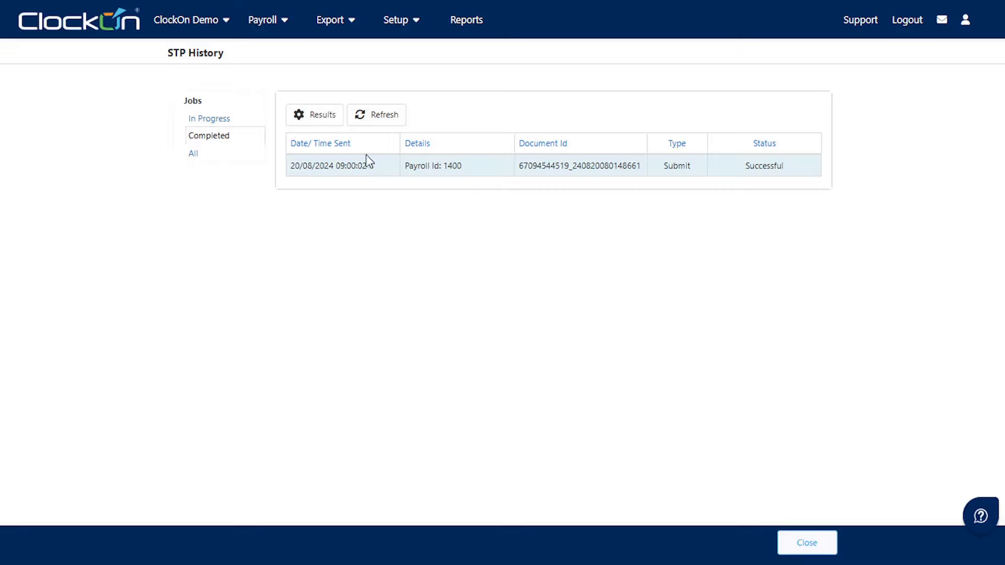